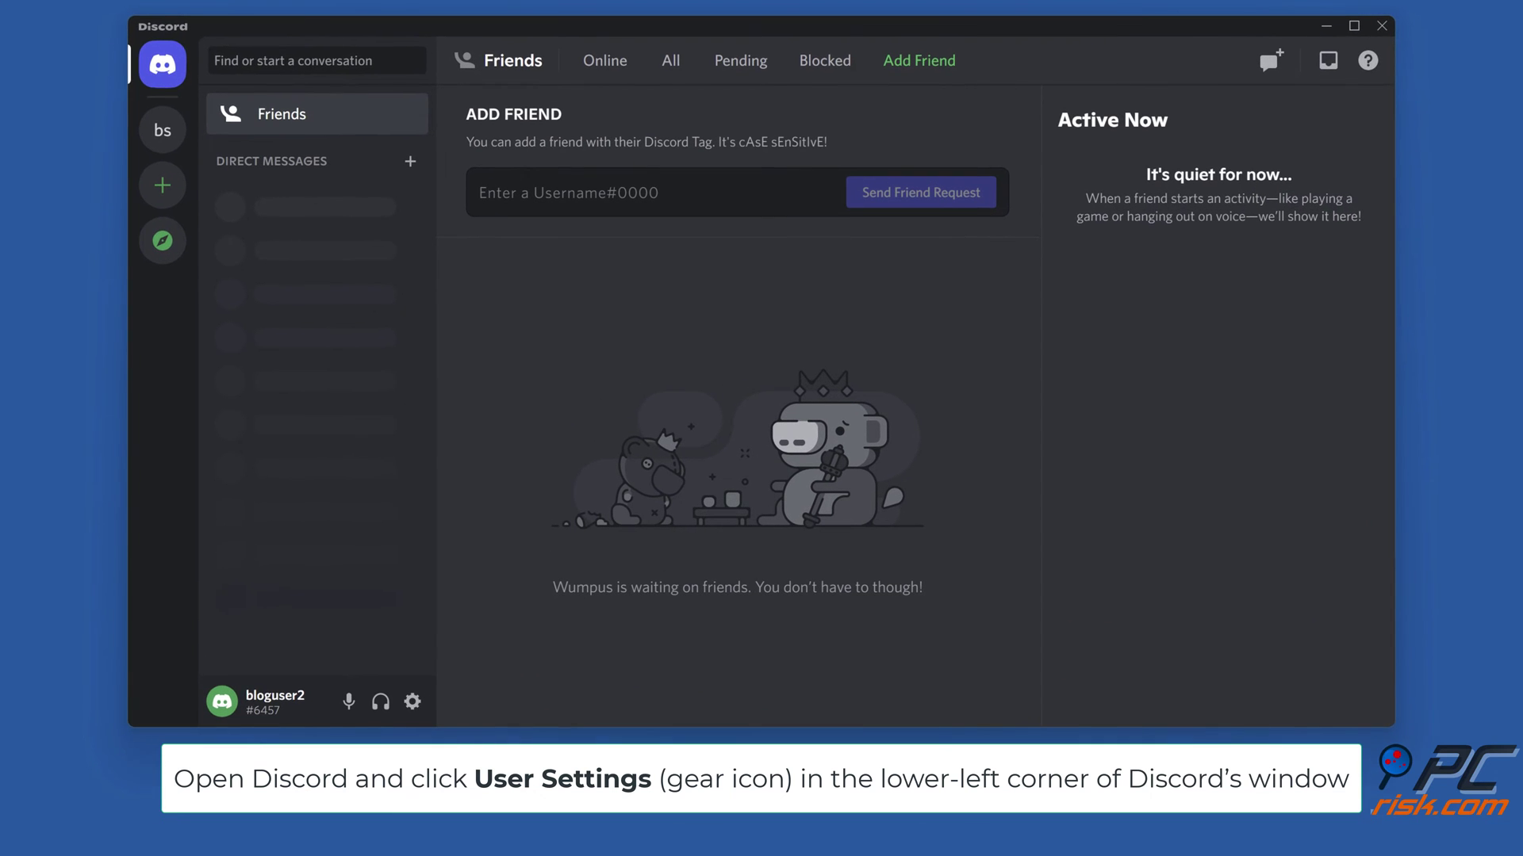
- In My Account's Account Removal, attempt Delete Account and dismiss the You Own Servers! warning
left_click(410, 699)
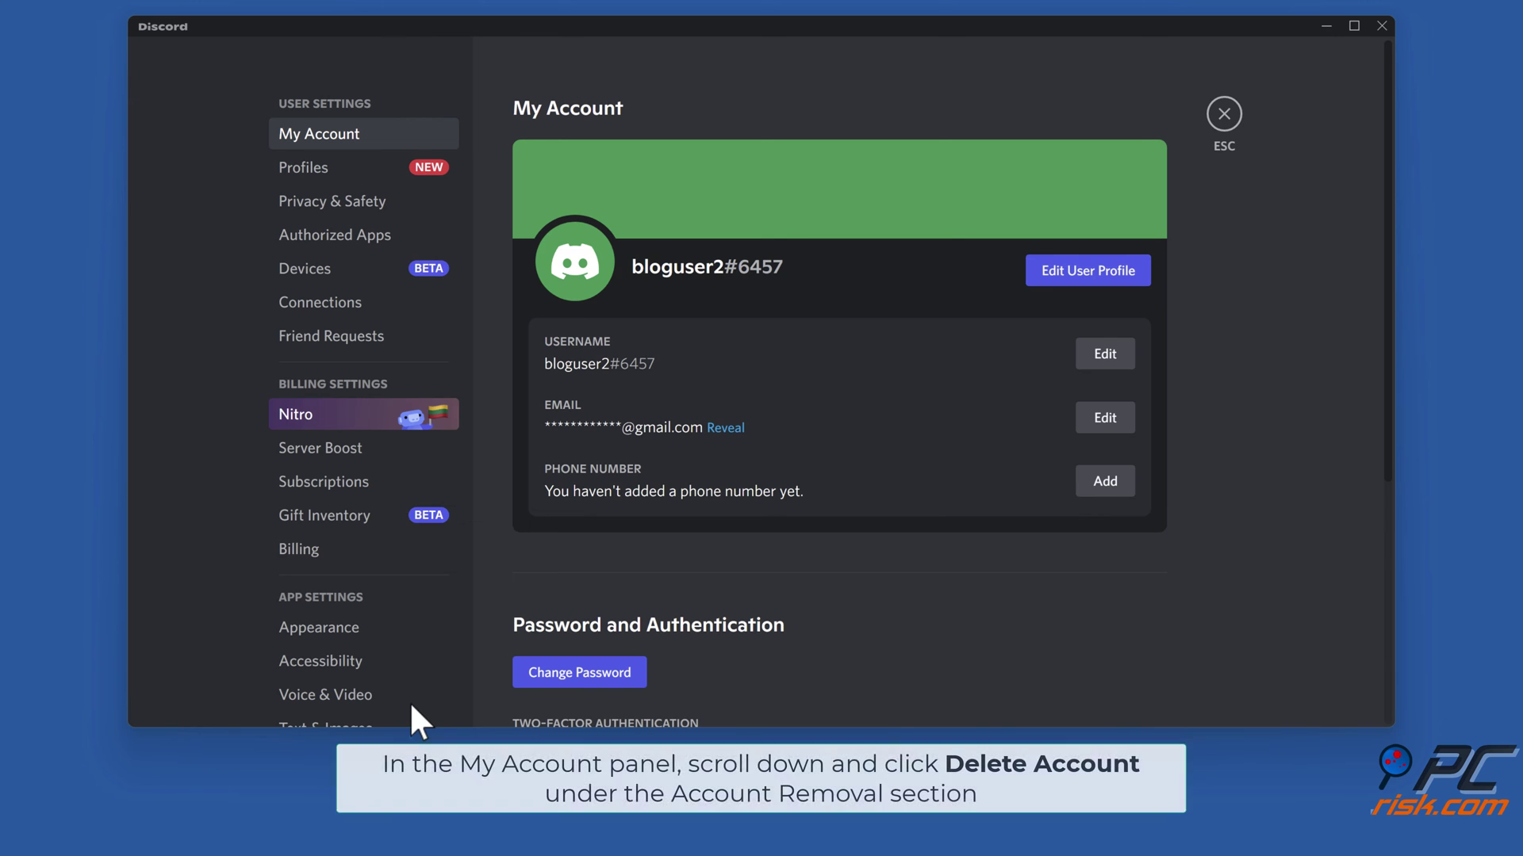
scroll(1158, 483, "down", 4)
scroll(1159, 482, "down", 1)
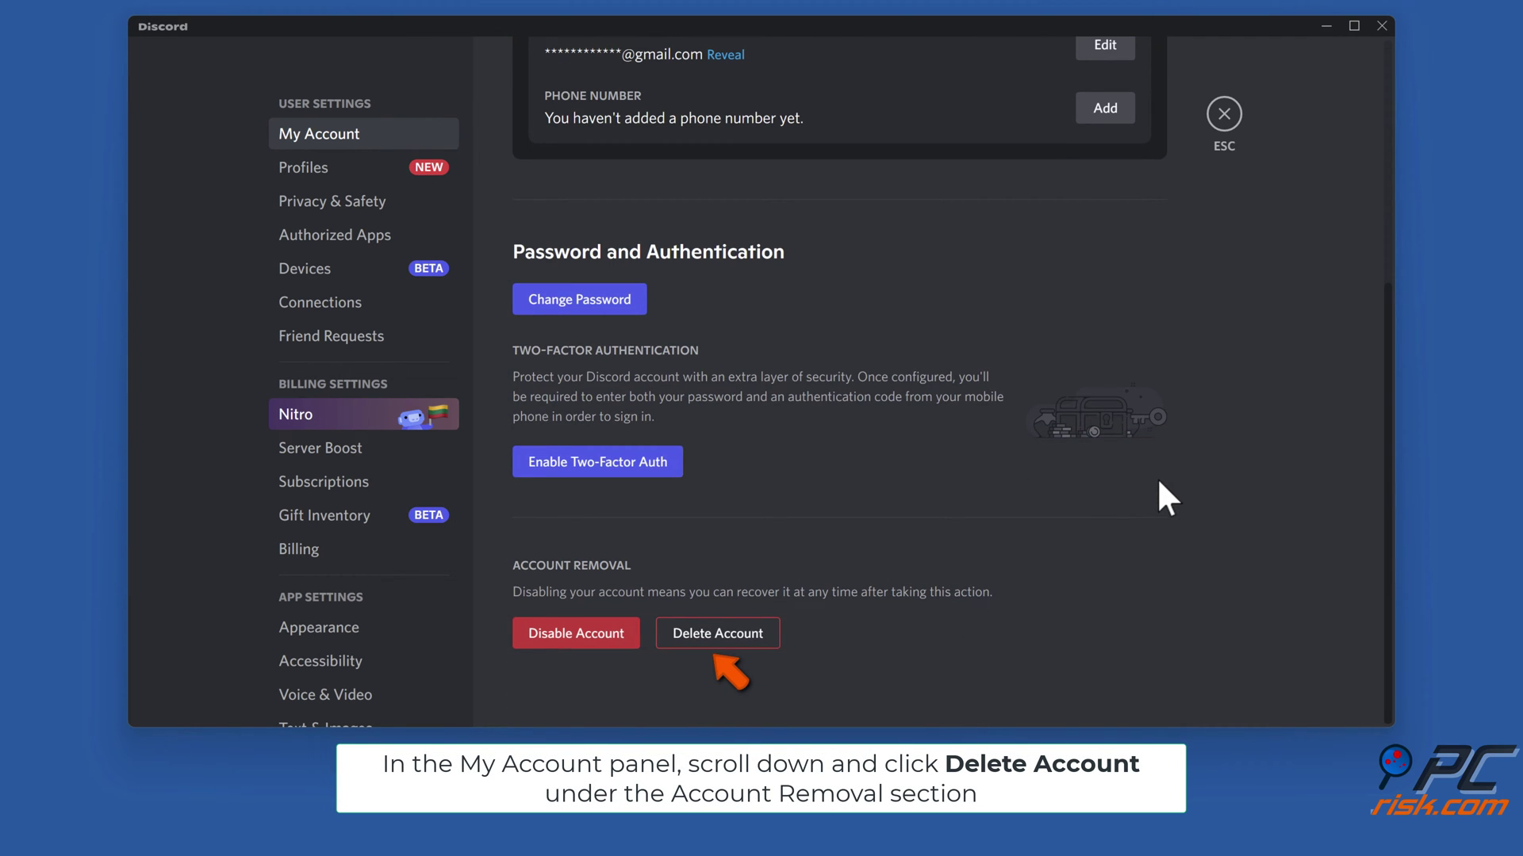
left_click(715, 643)
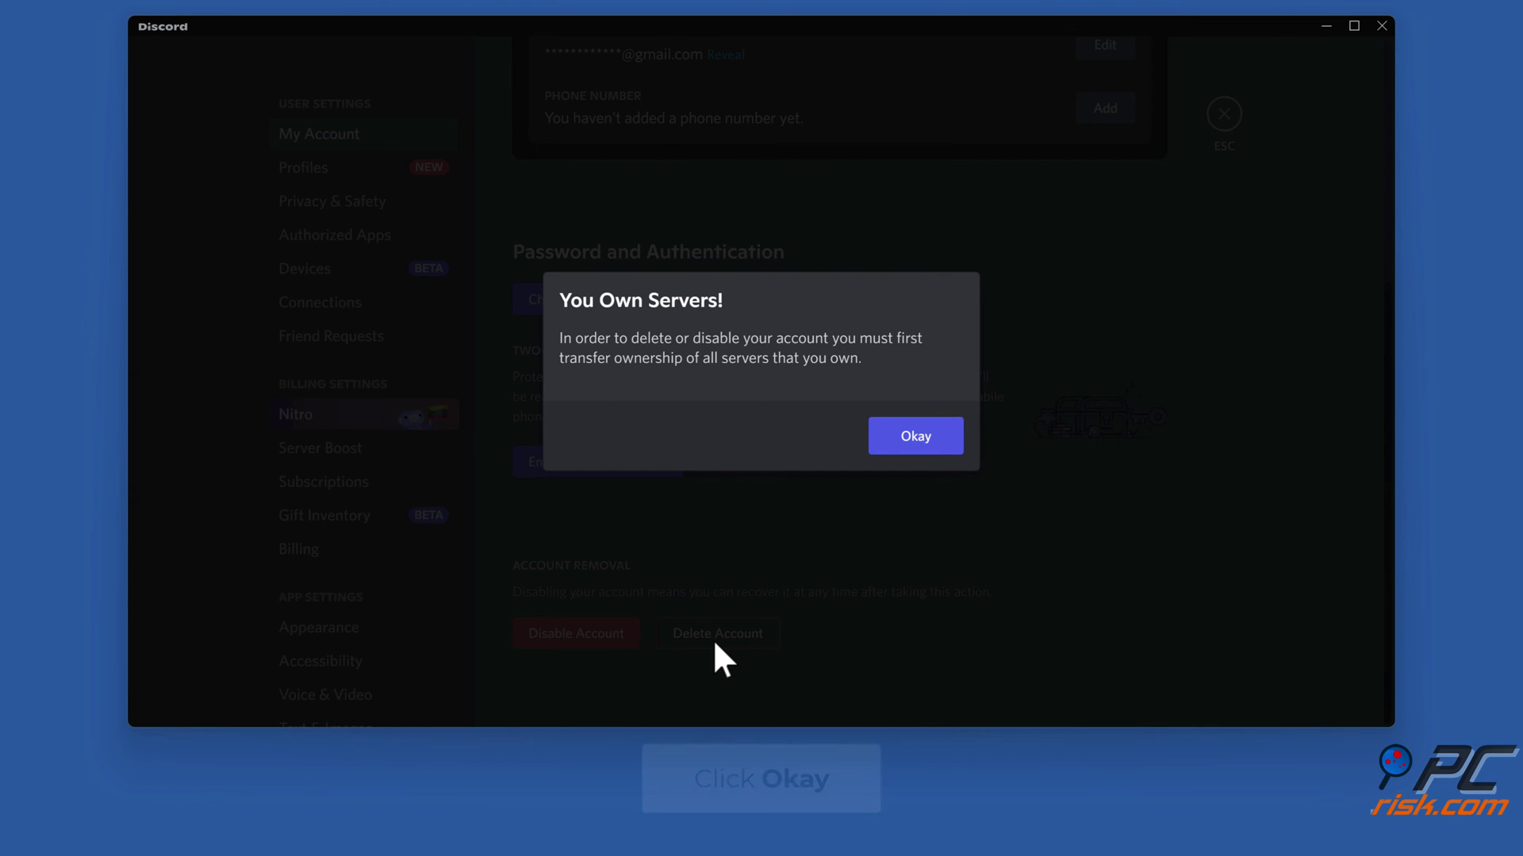
left_click(912, 446)
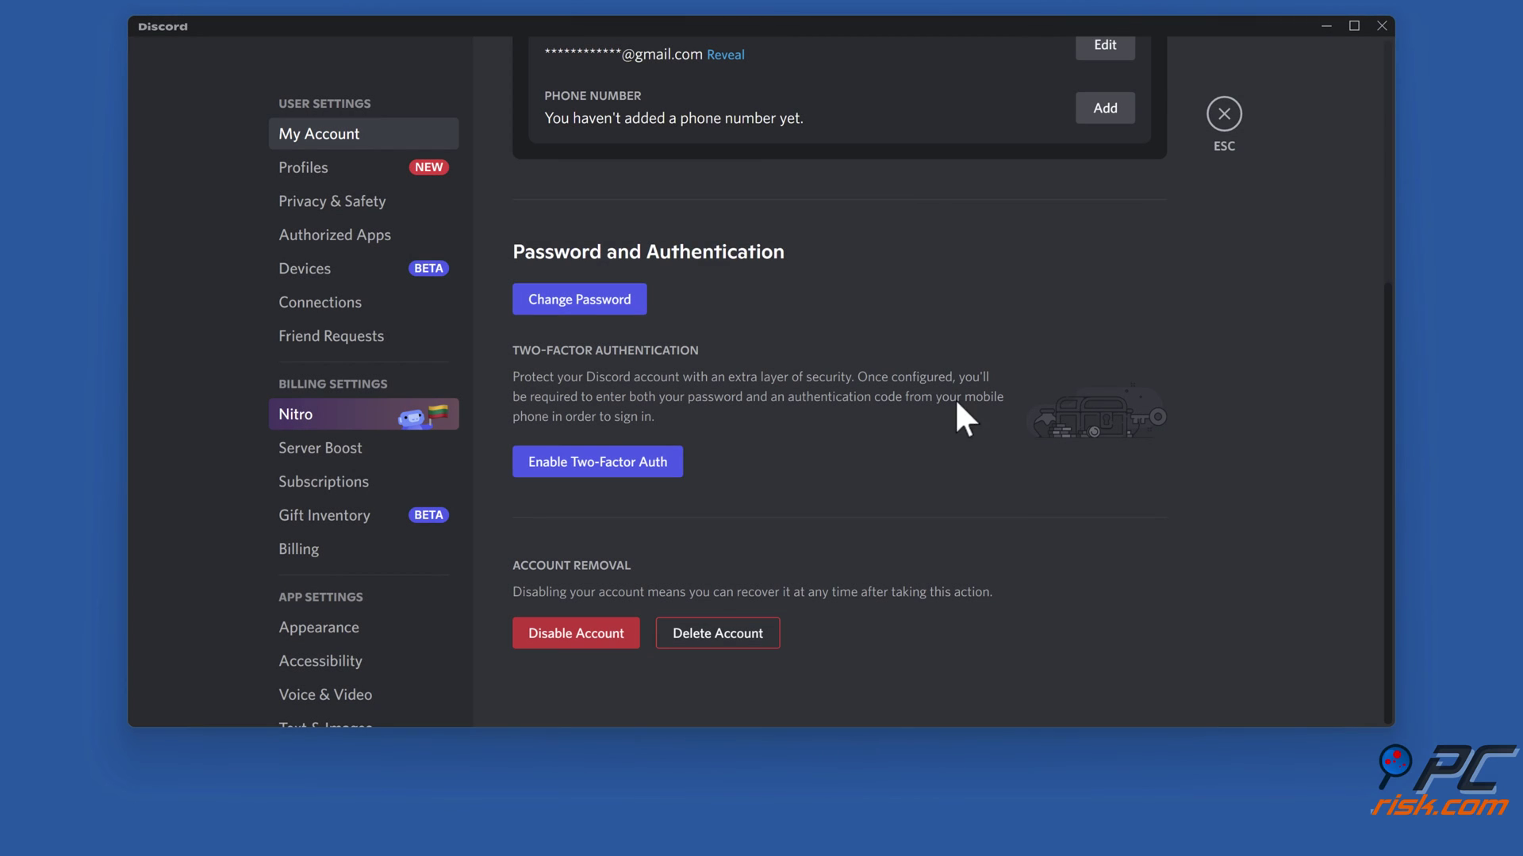
- Leave user settings and open the server's Members page in Server Settings
left_click(1213, 115)
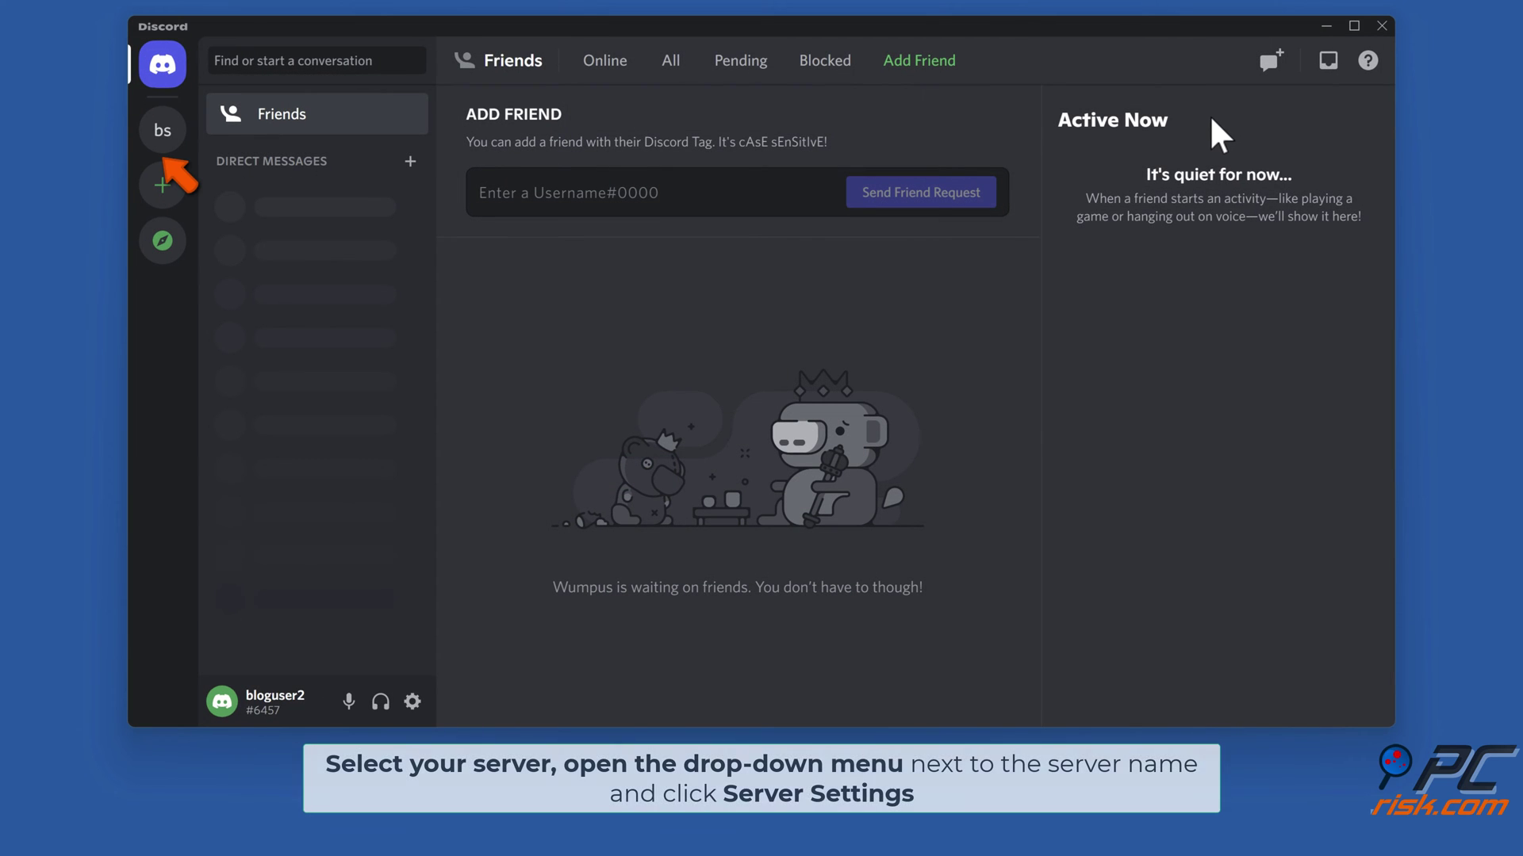
left_click(161, 139)
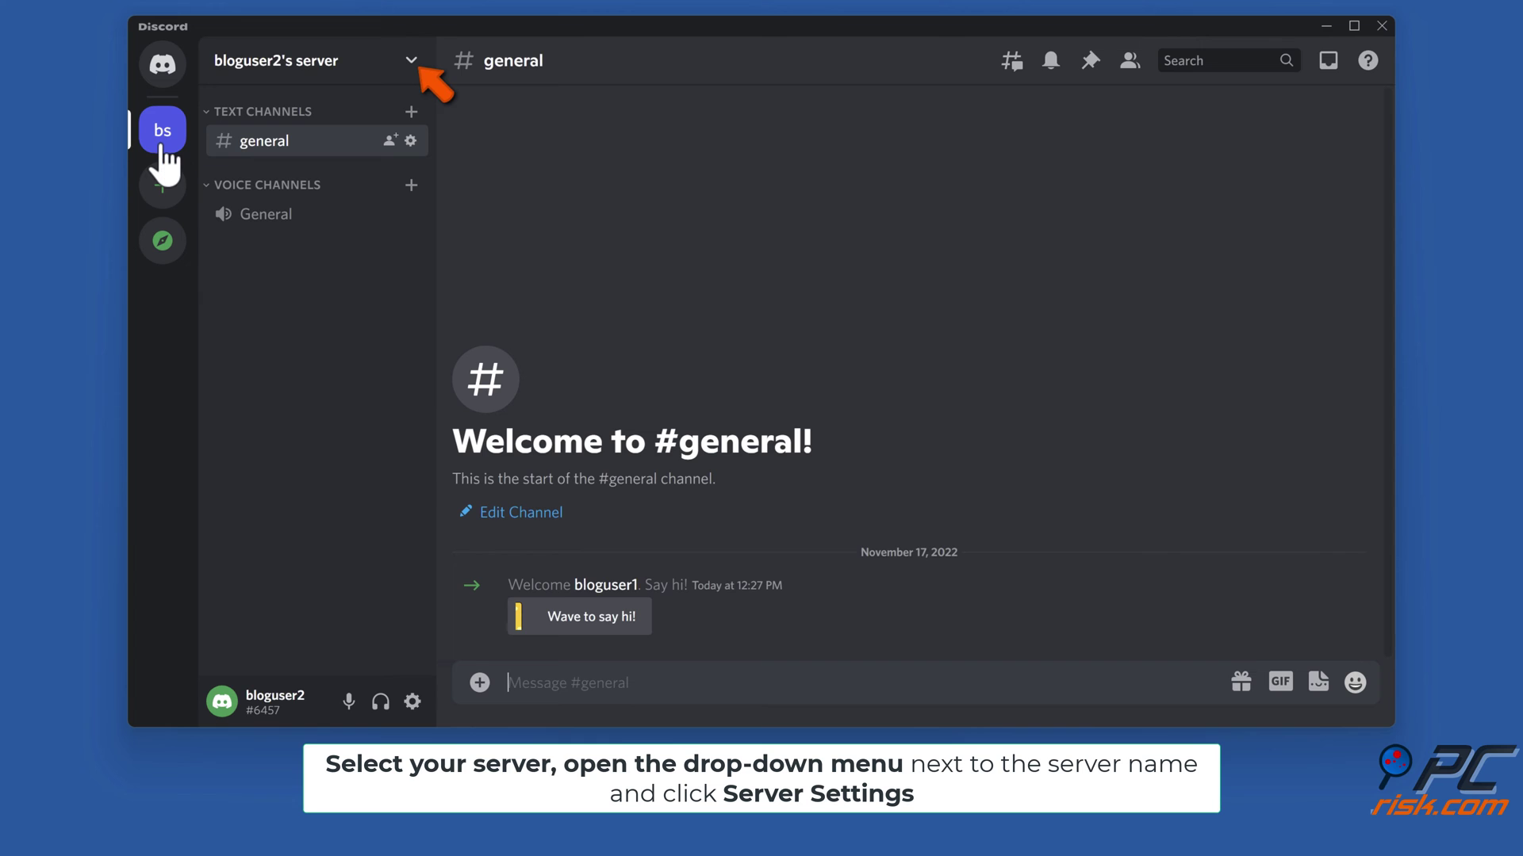
left_click(410, 63)
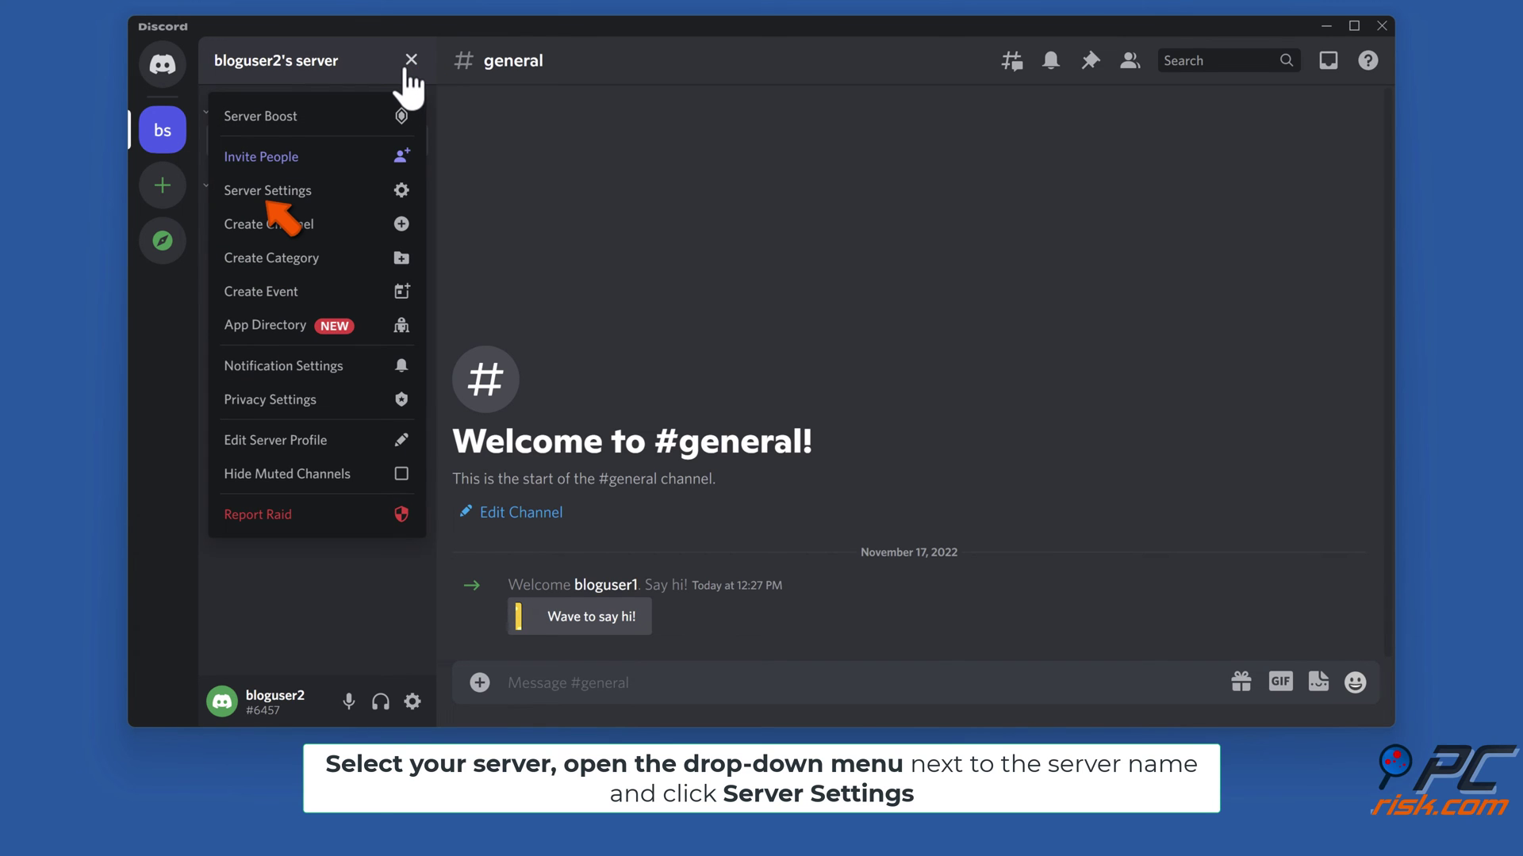
left_click(267, 195)
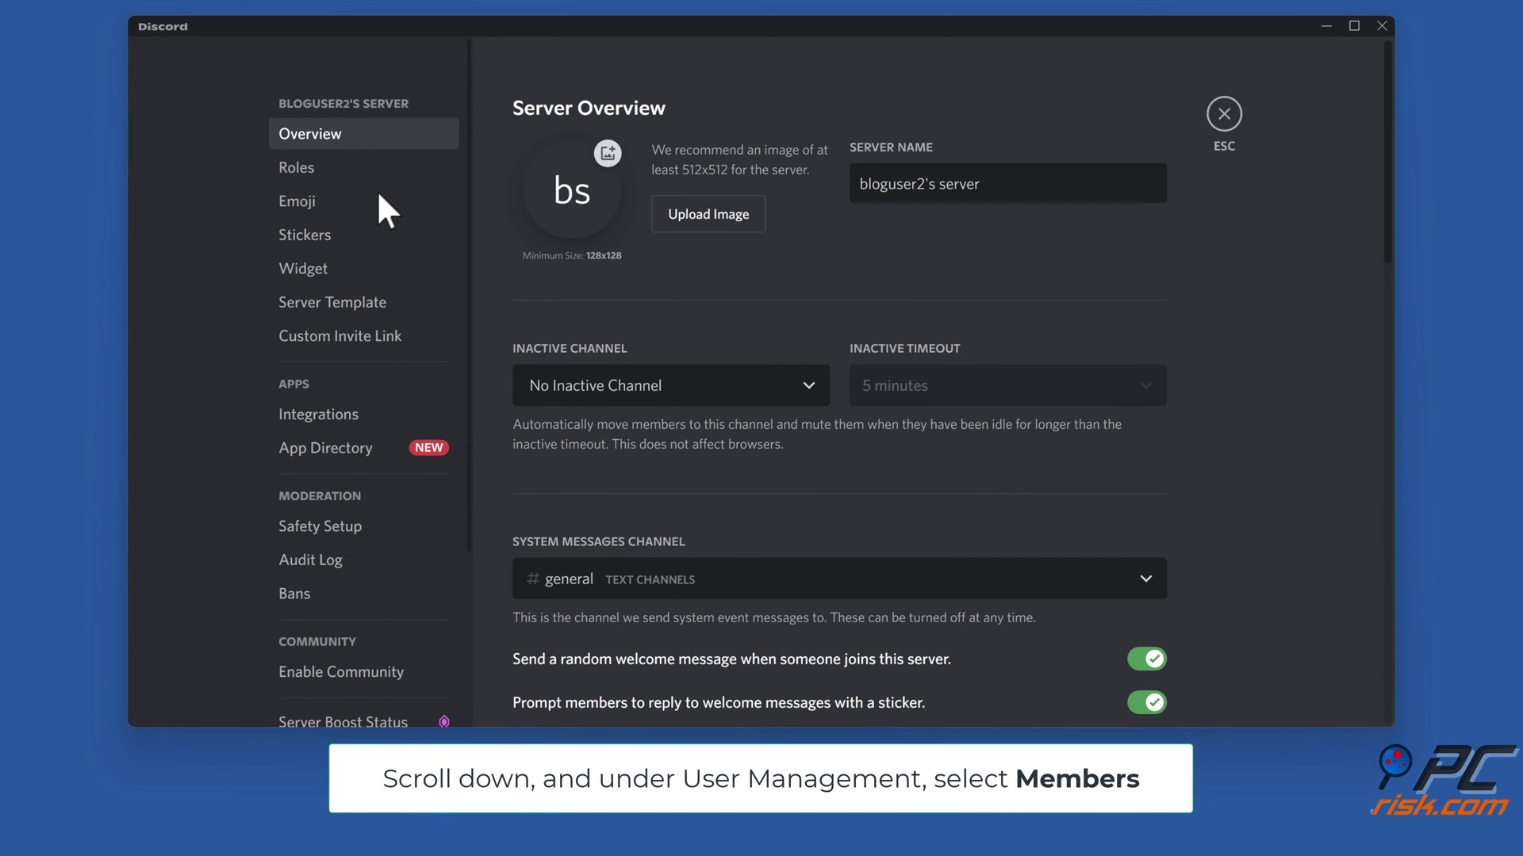
scroll(379, 196, "down", 3)
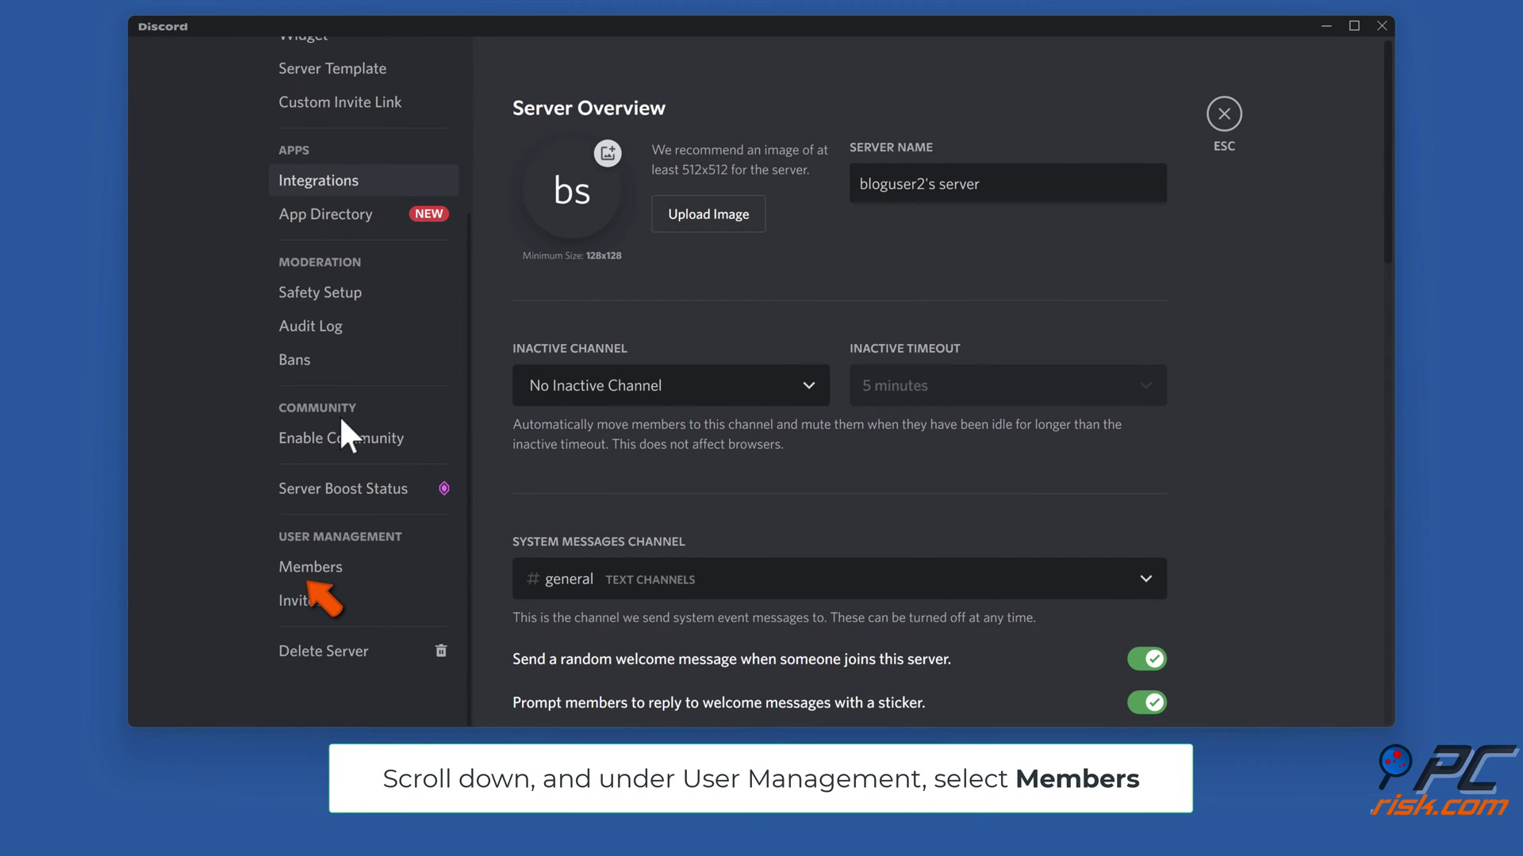
left_click(313, 575)
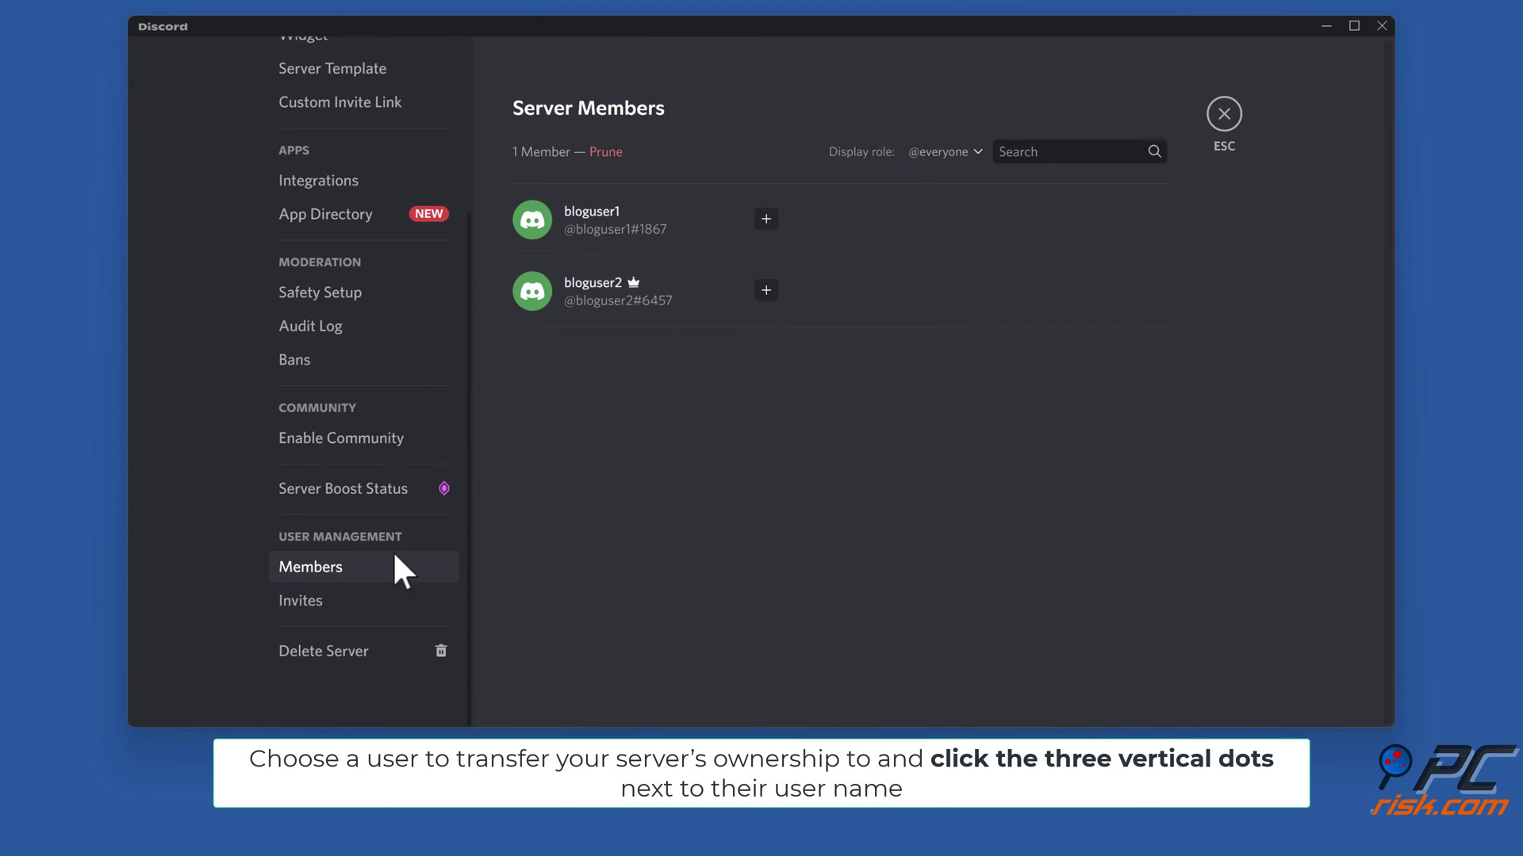
- Transfer server ownership to the other member, acknowledging and confirming the transfer
mouse_move(1136, 222)
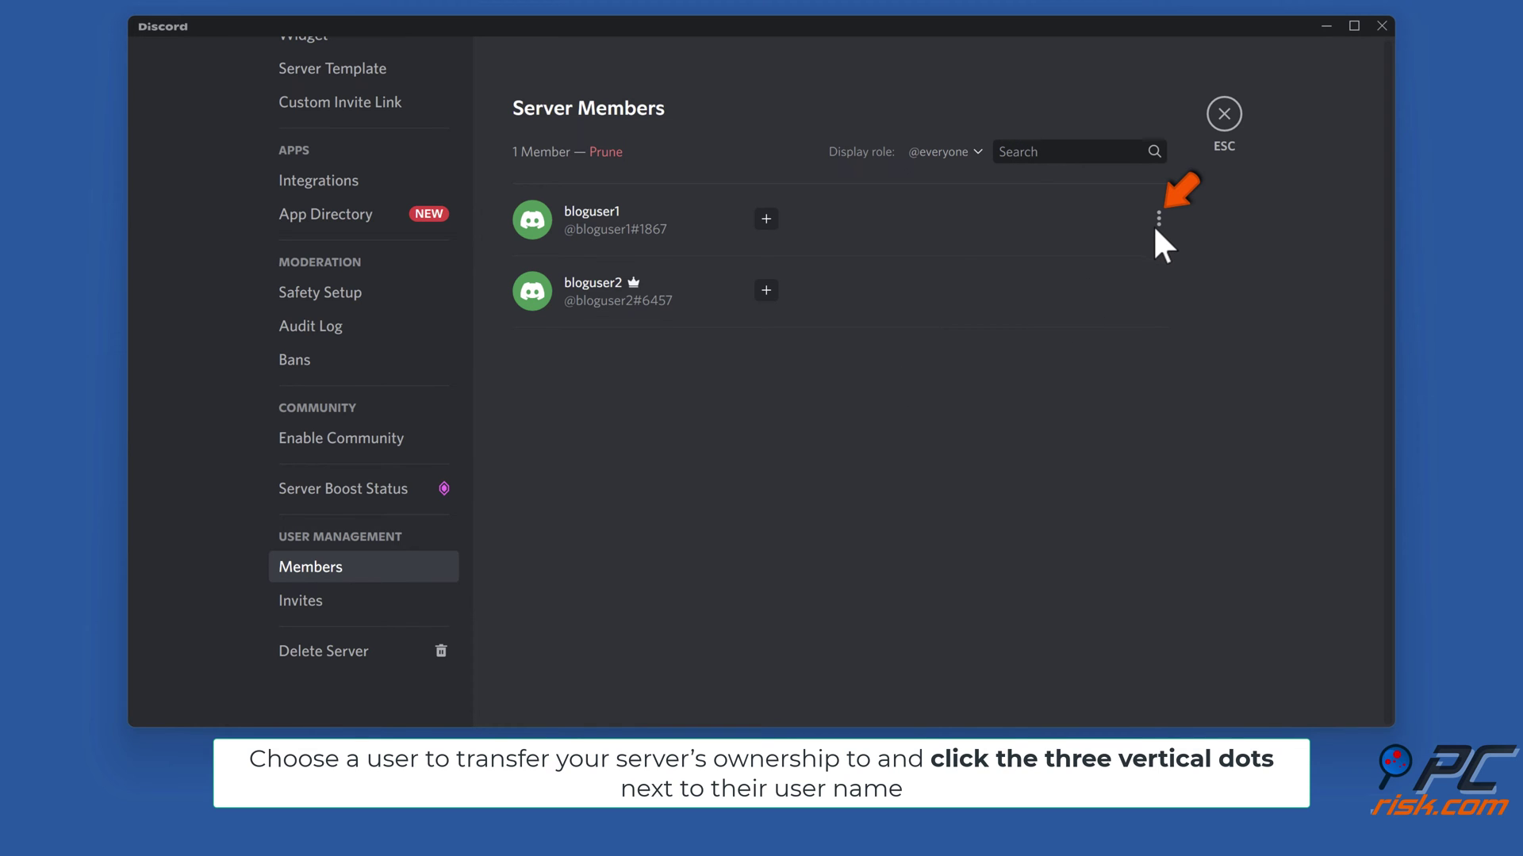
left_click(1160, 228)
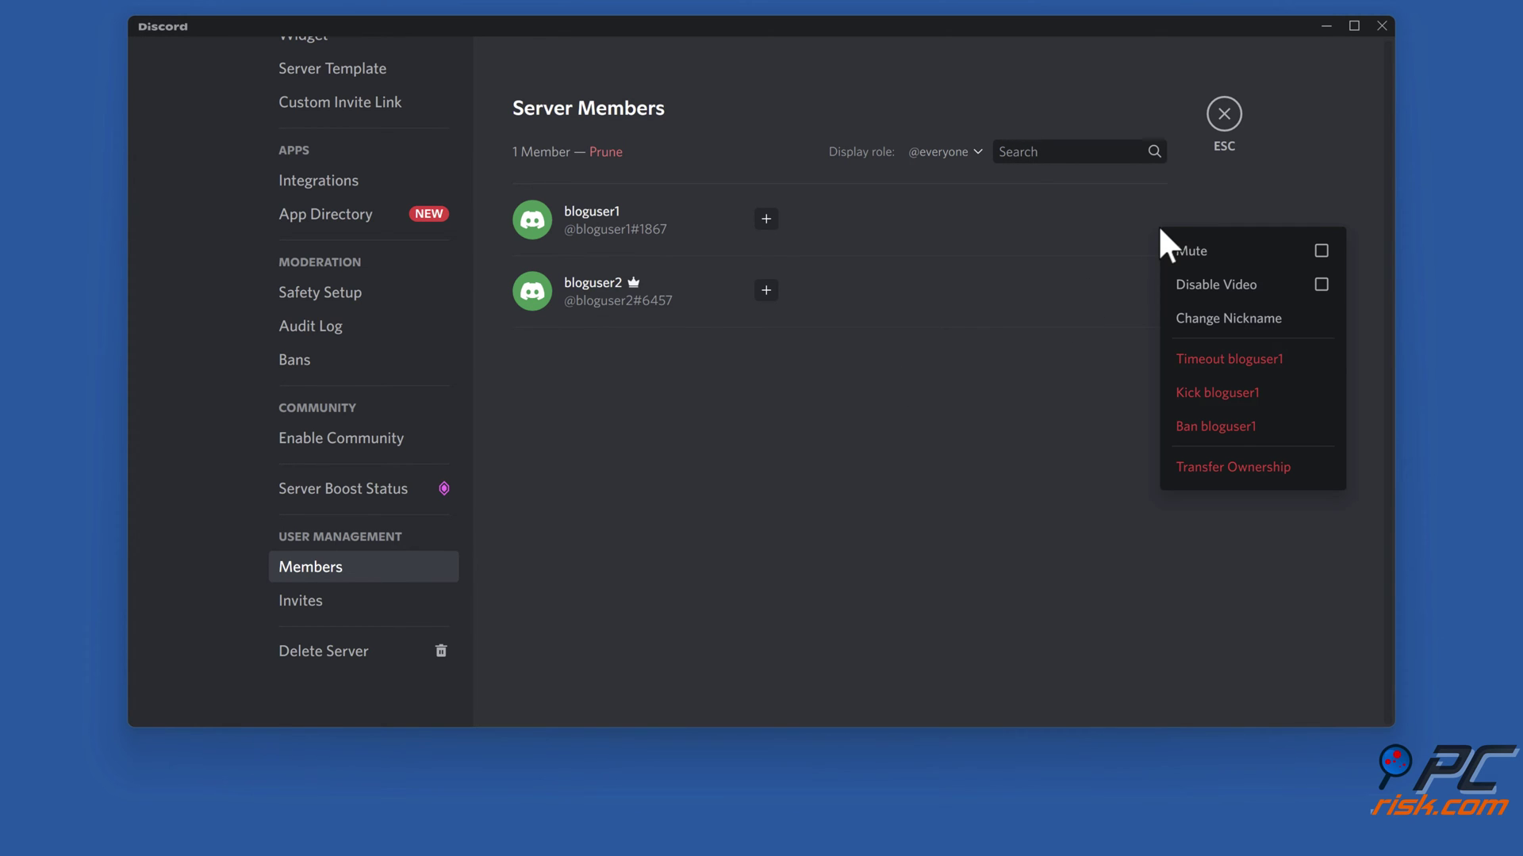
left_click(1233, 469)
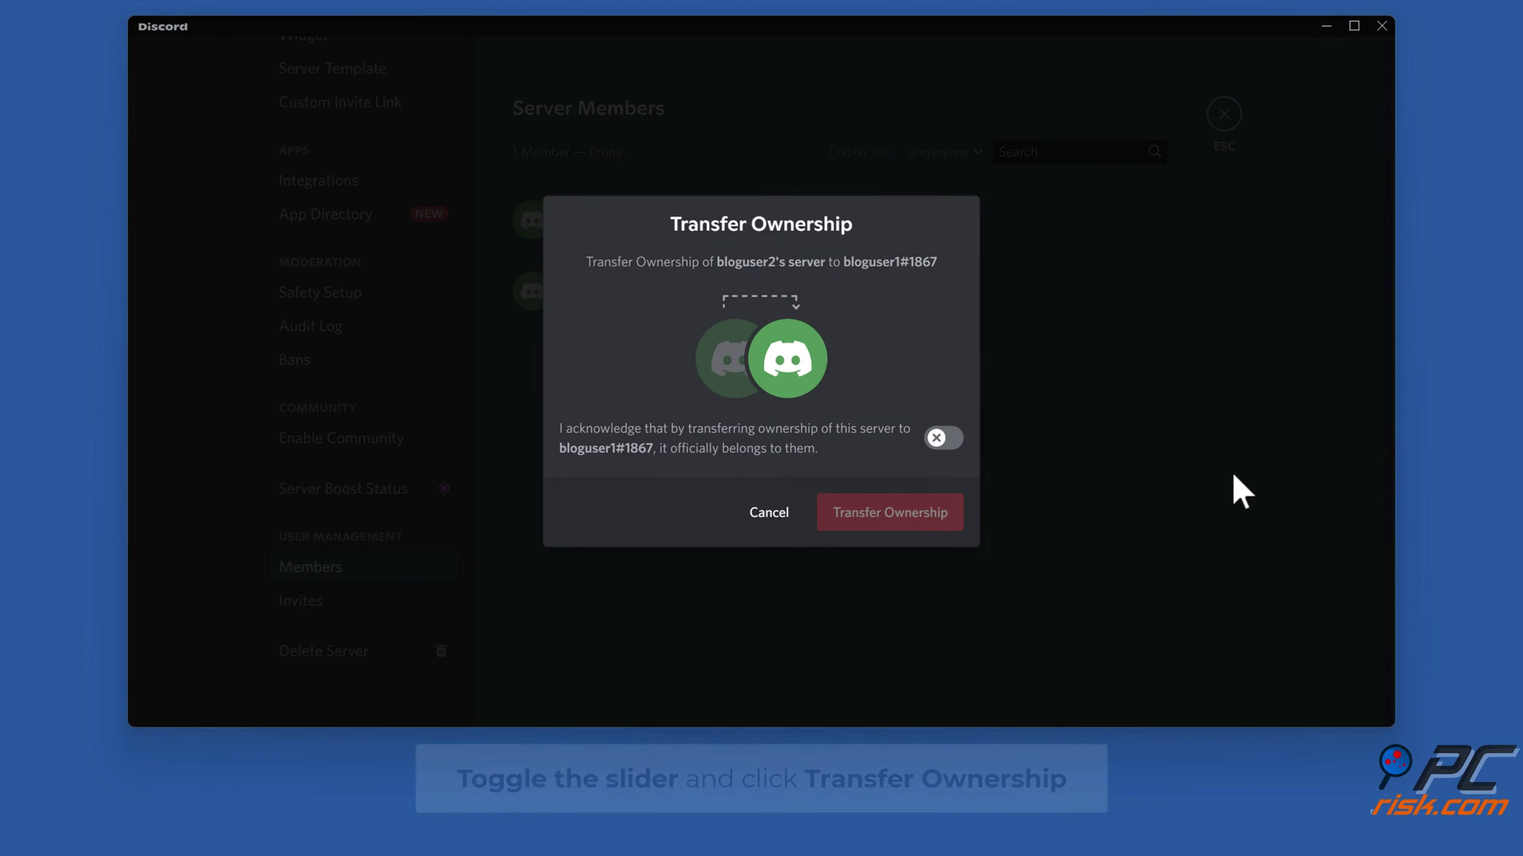
left_click(945, 436)
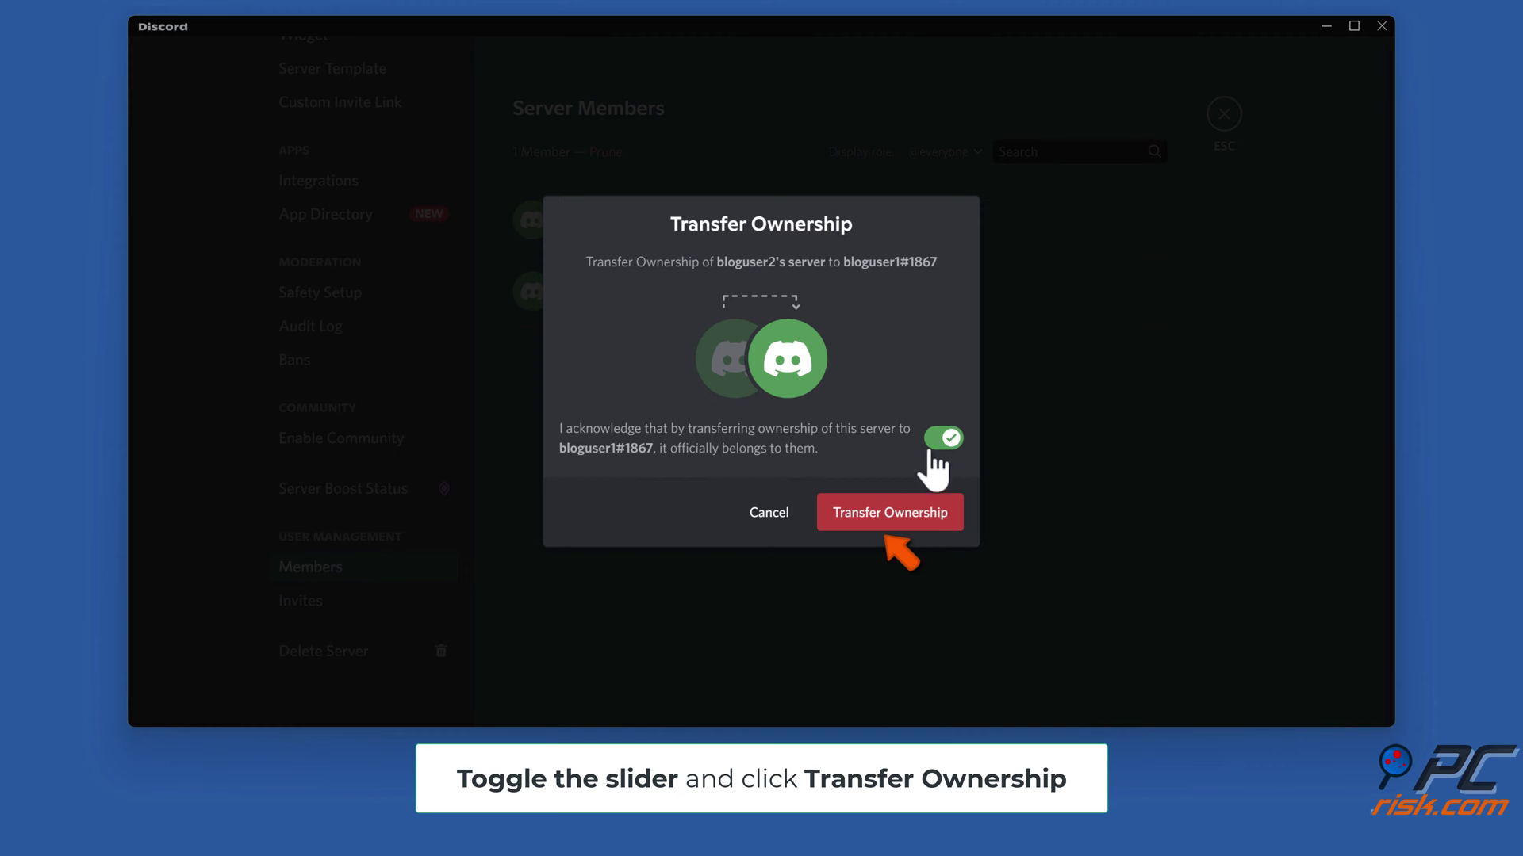
left_click(883, 515)
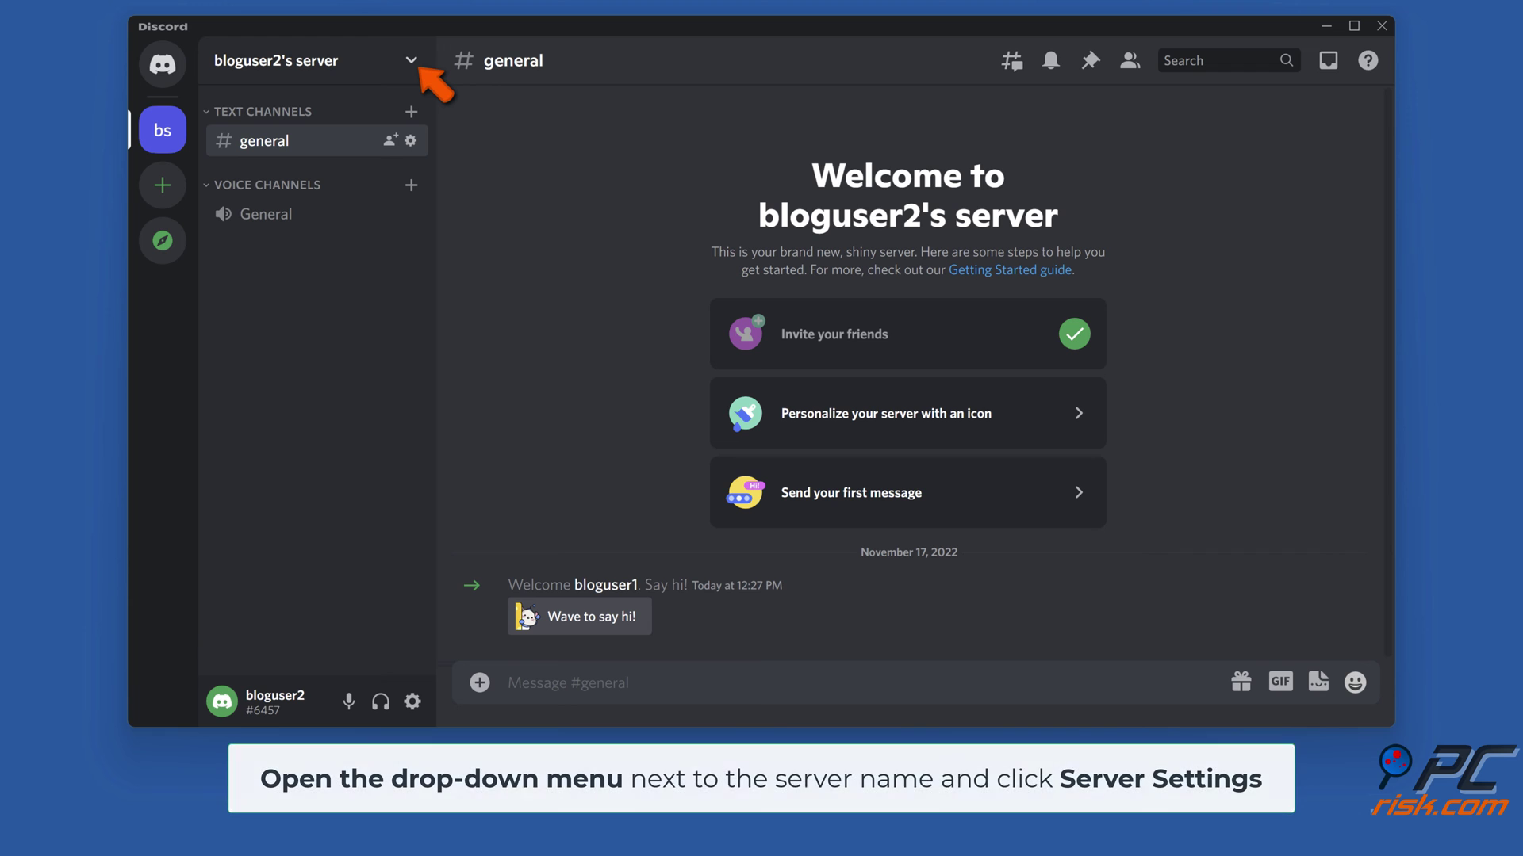
- Delete the server from Server Settings, typing the server's name to confirm
left_click(410, 62)
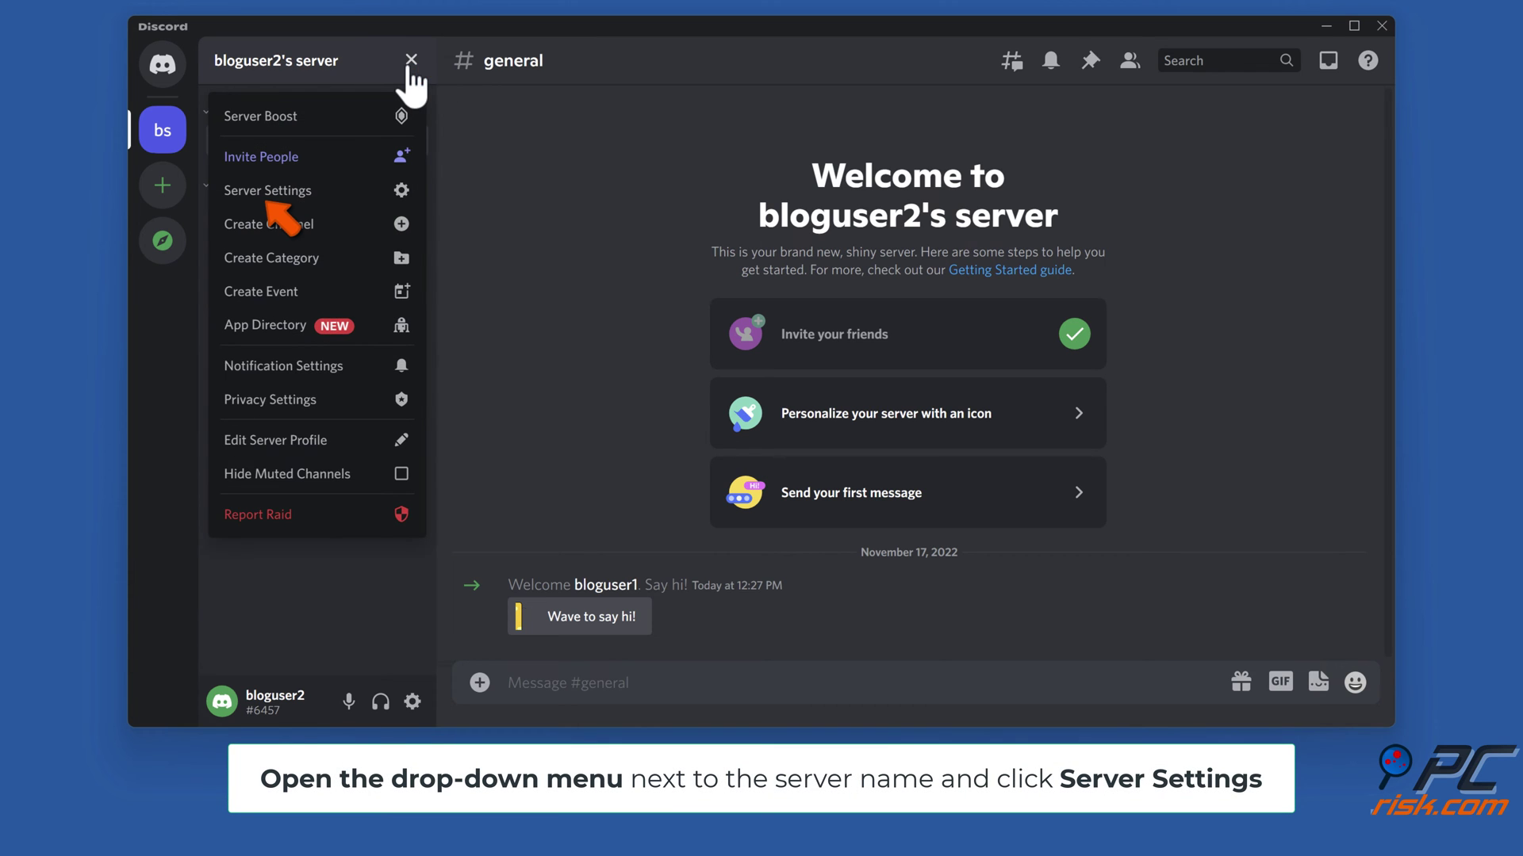
left_click(270, 200)
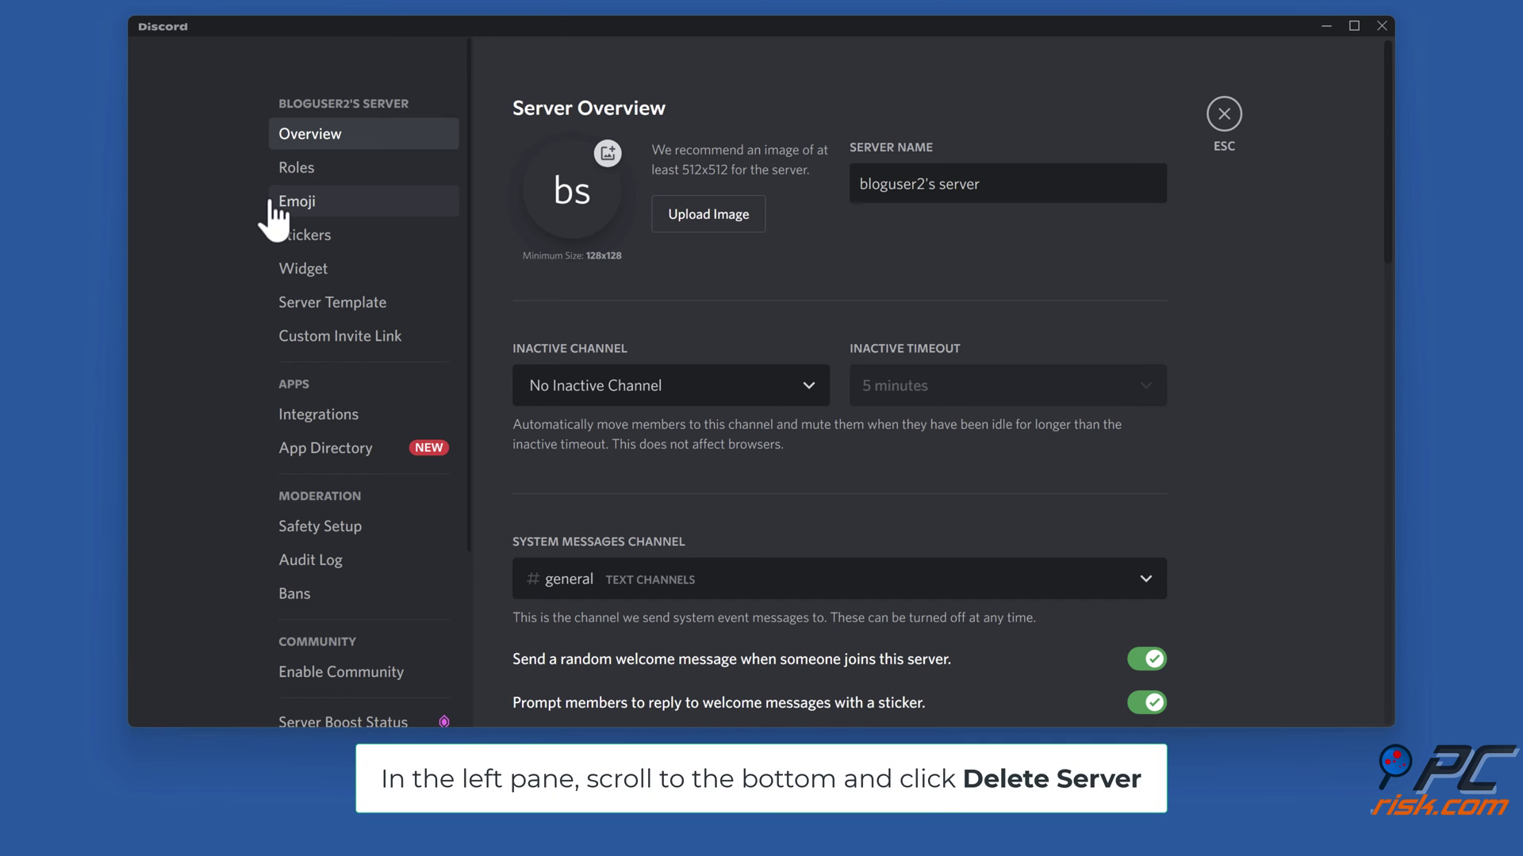
scroll(271, 221, "down", 5)
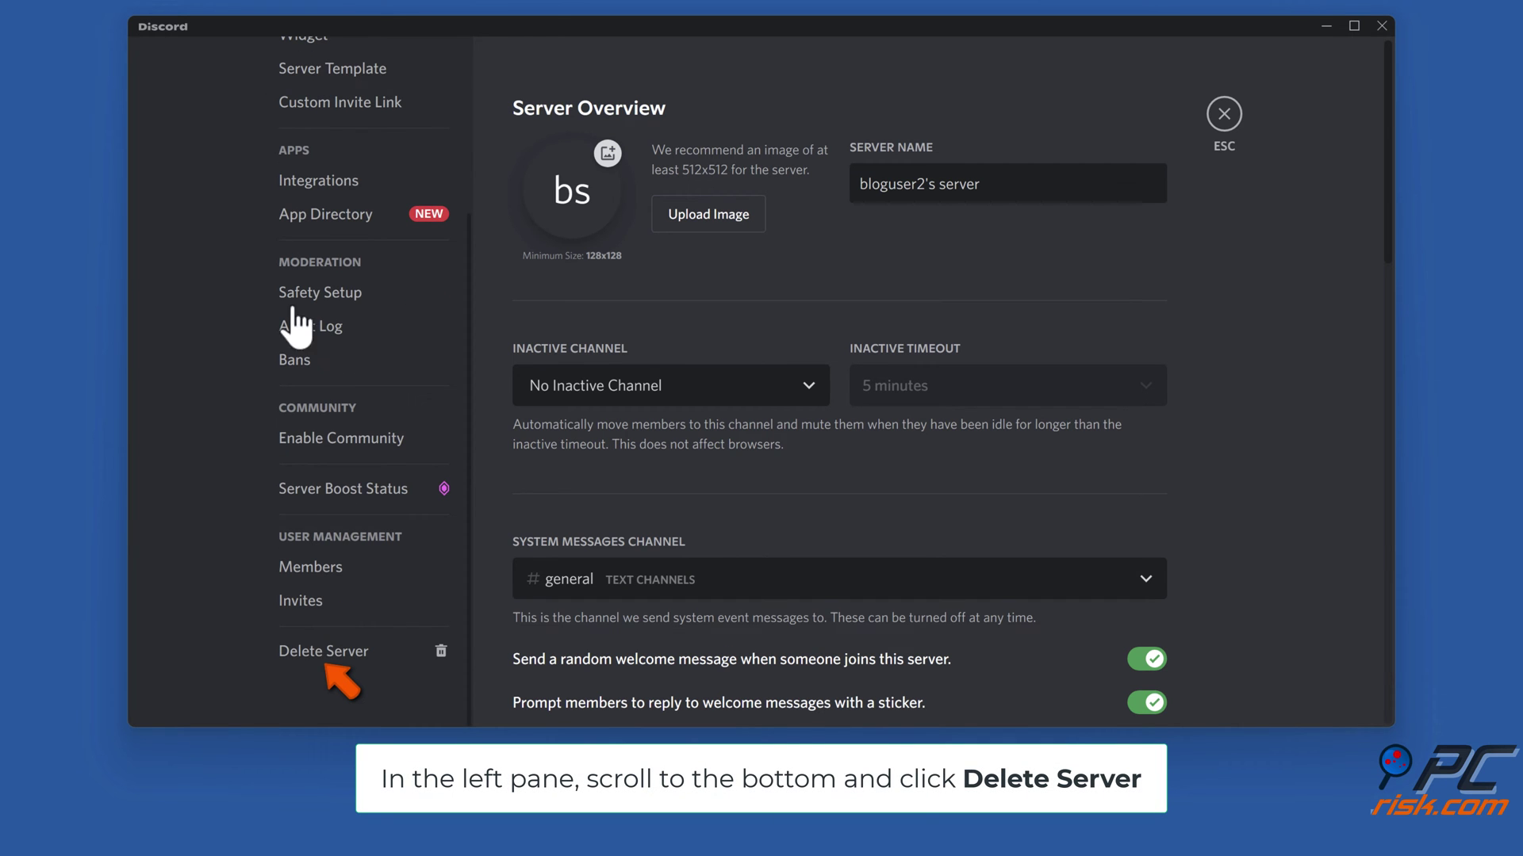
left_click(342, 655)
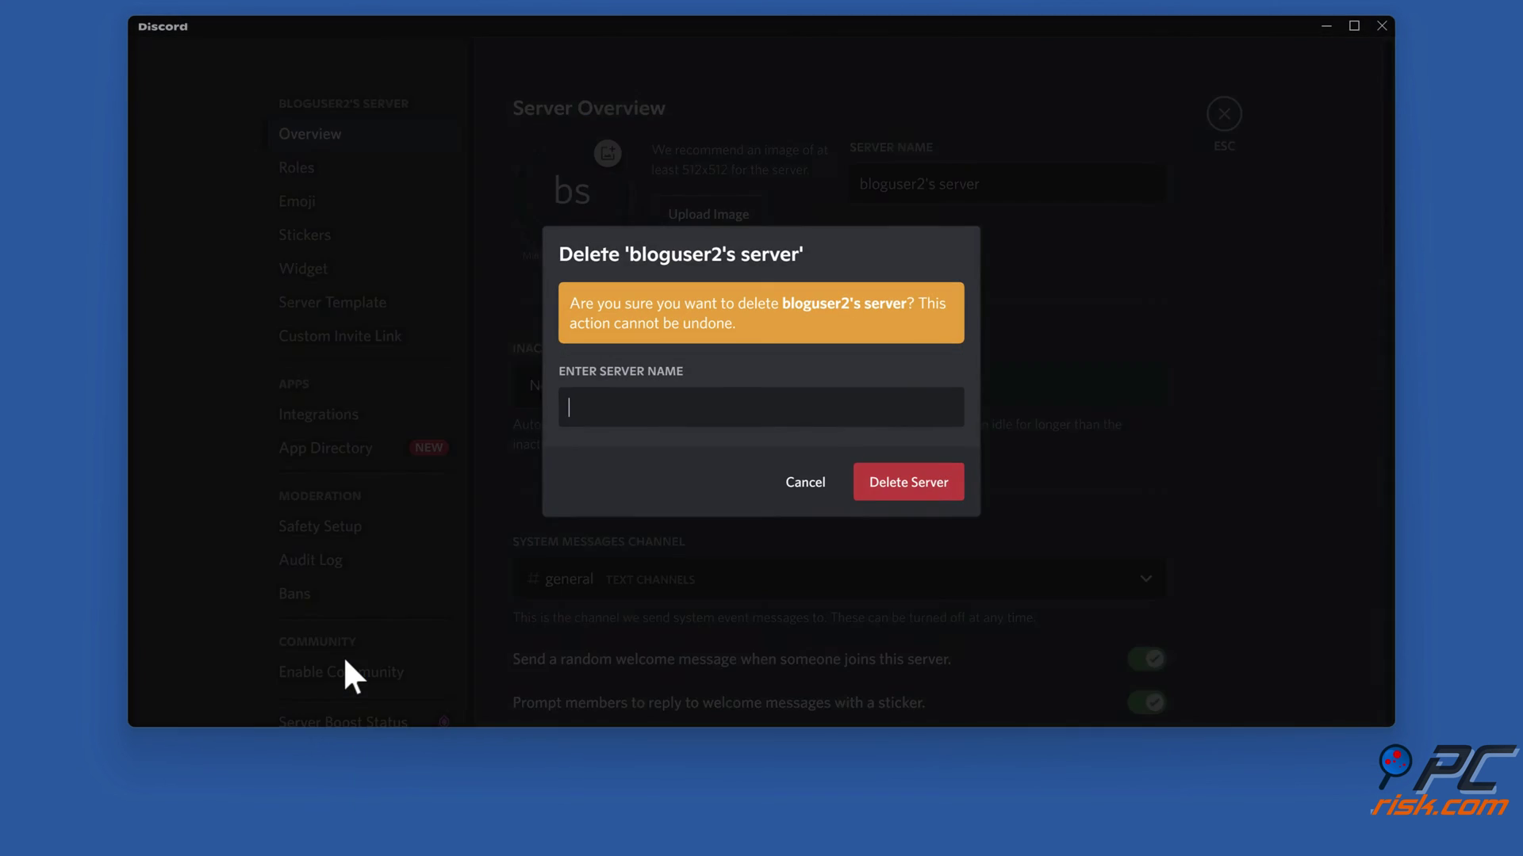
type("bloguser2's server")
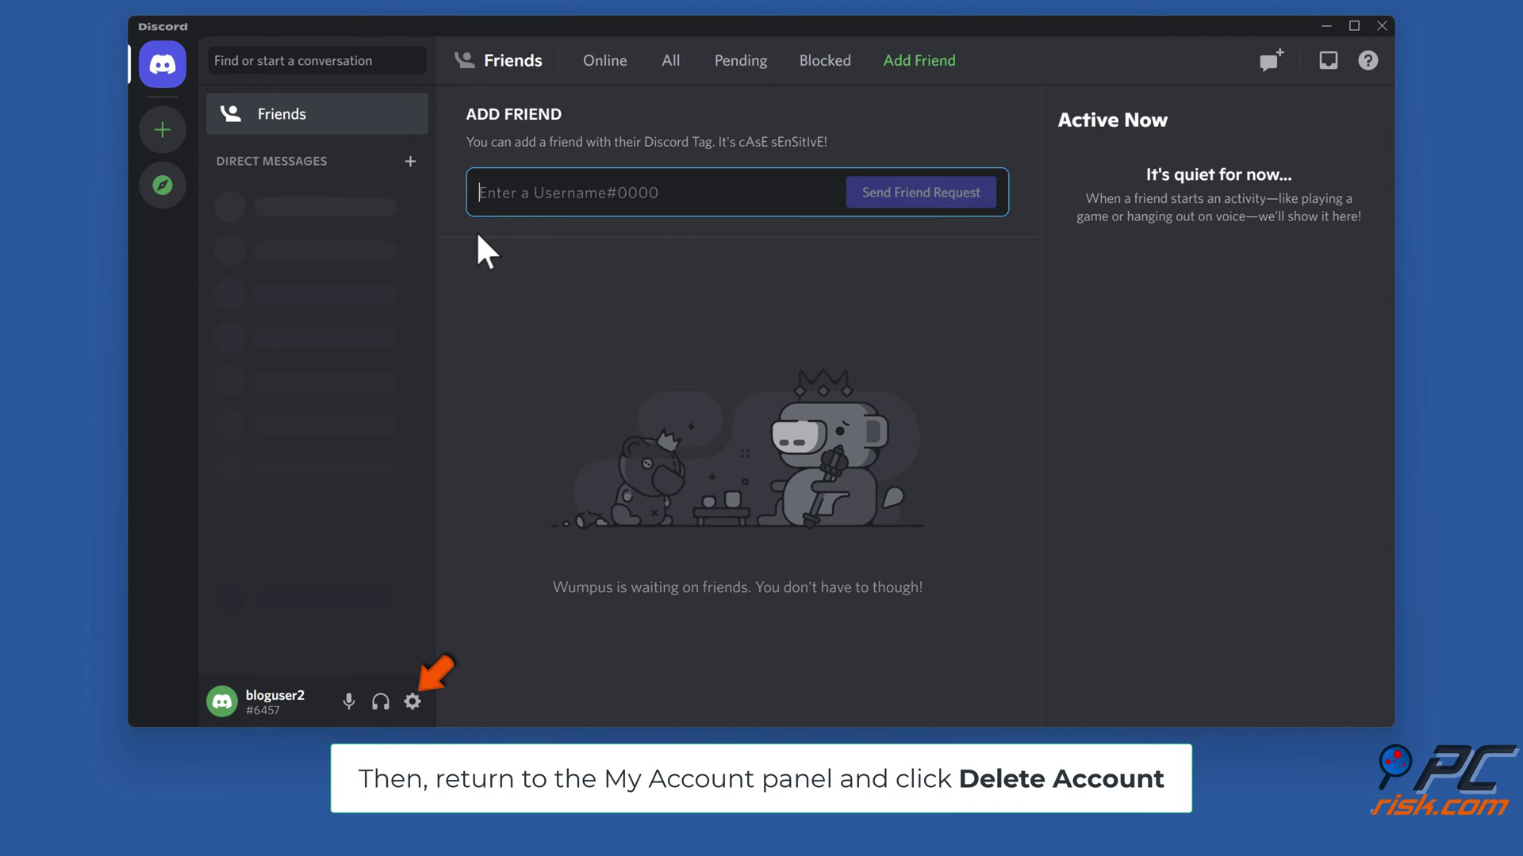
- Delete the account from My Account's Account Removal, confirming with the account password
left_click(412, 708)
scroll(983, 590, "down", 5)
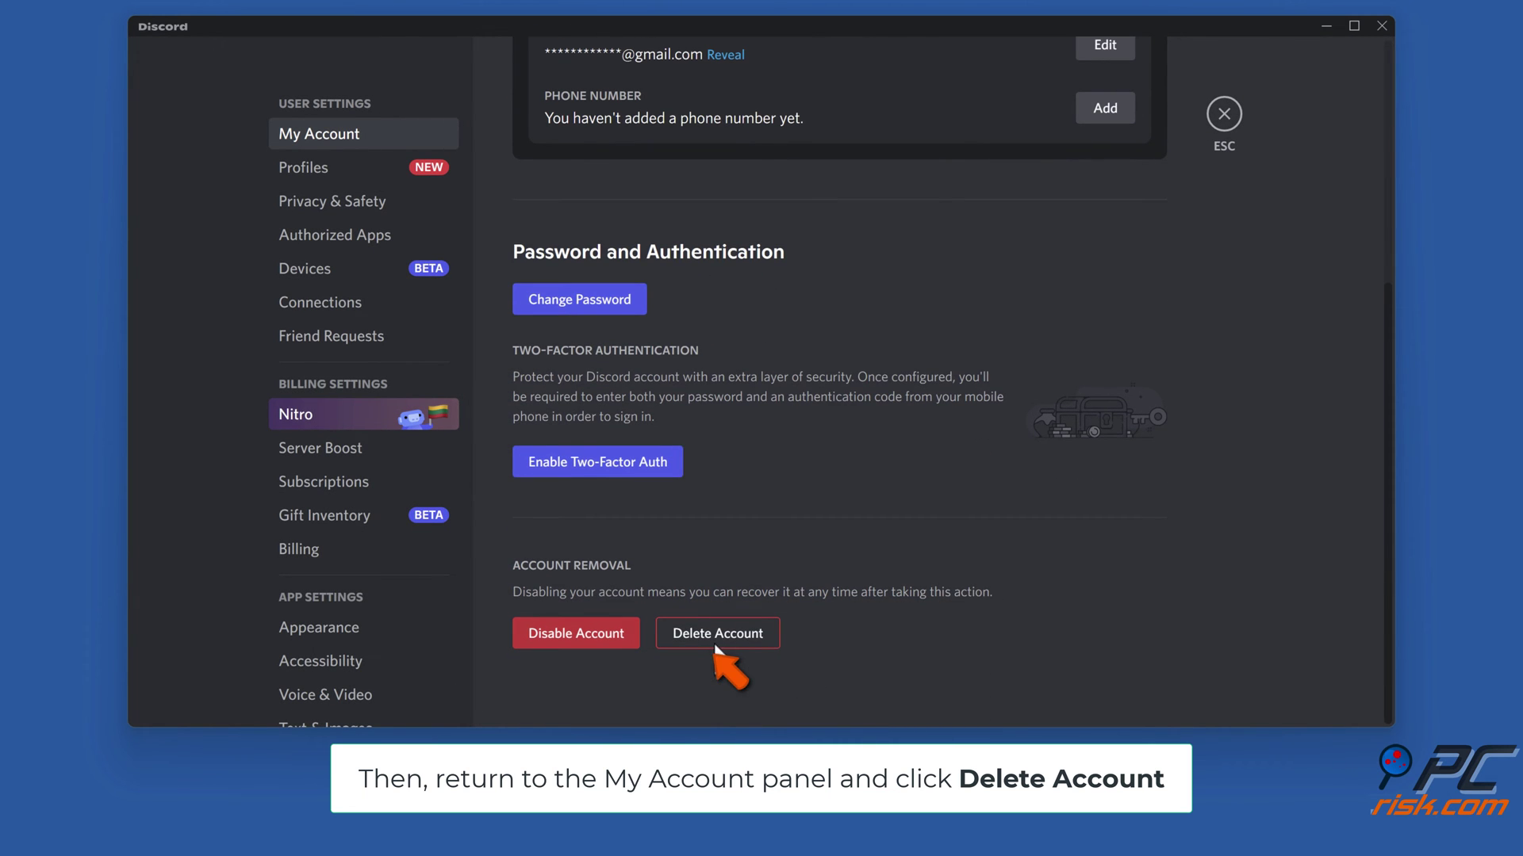
left_click(716, 639)
type("•••••••••••••••••••••")
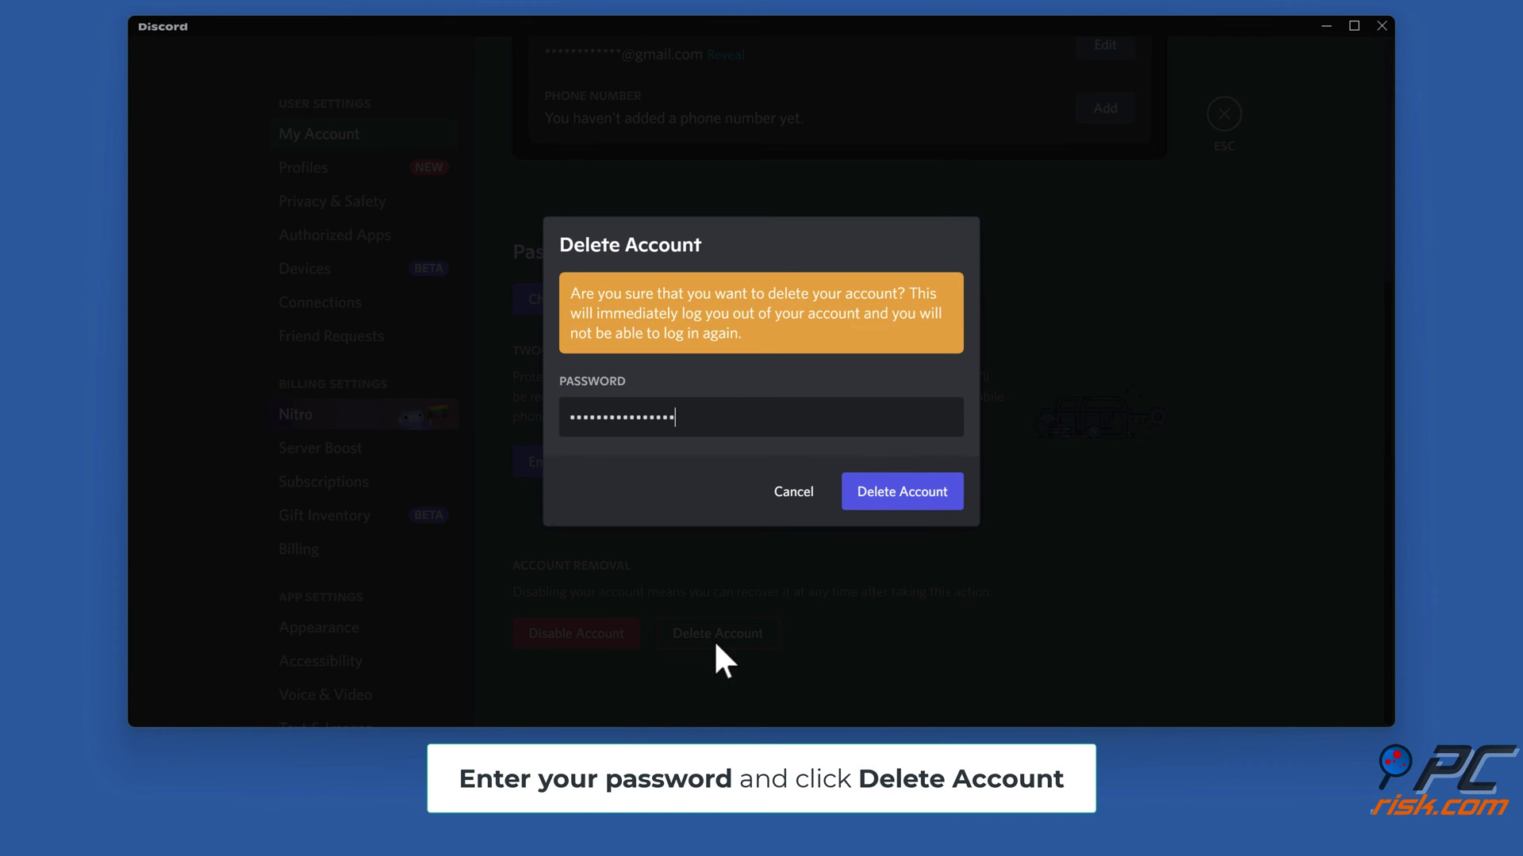
type("••••")
left_click(898, 491)
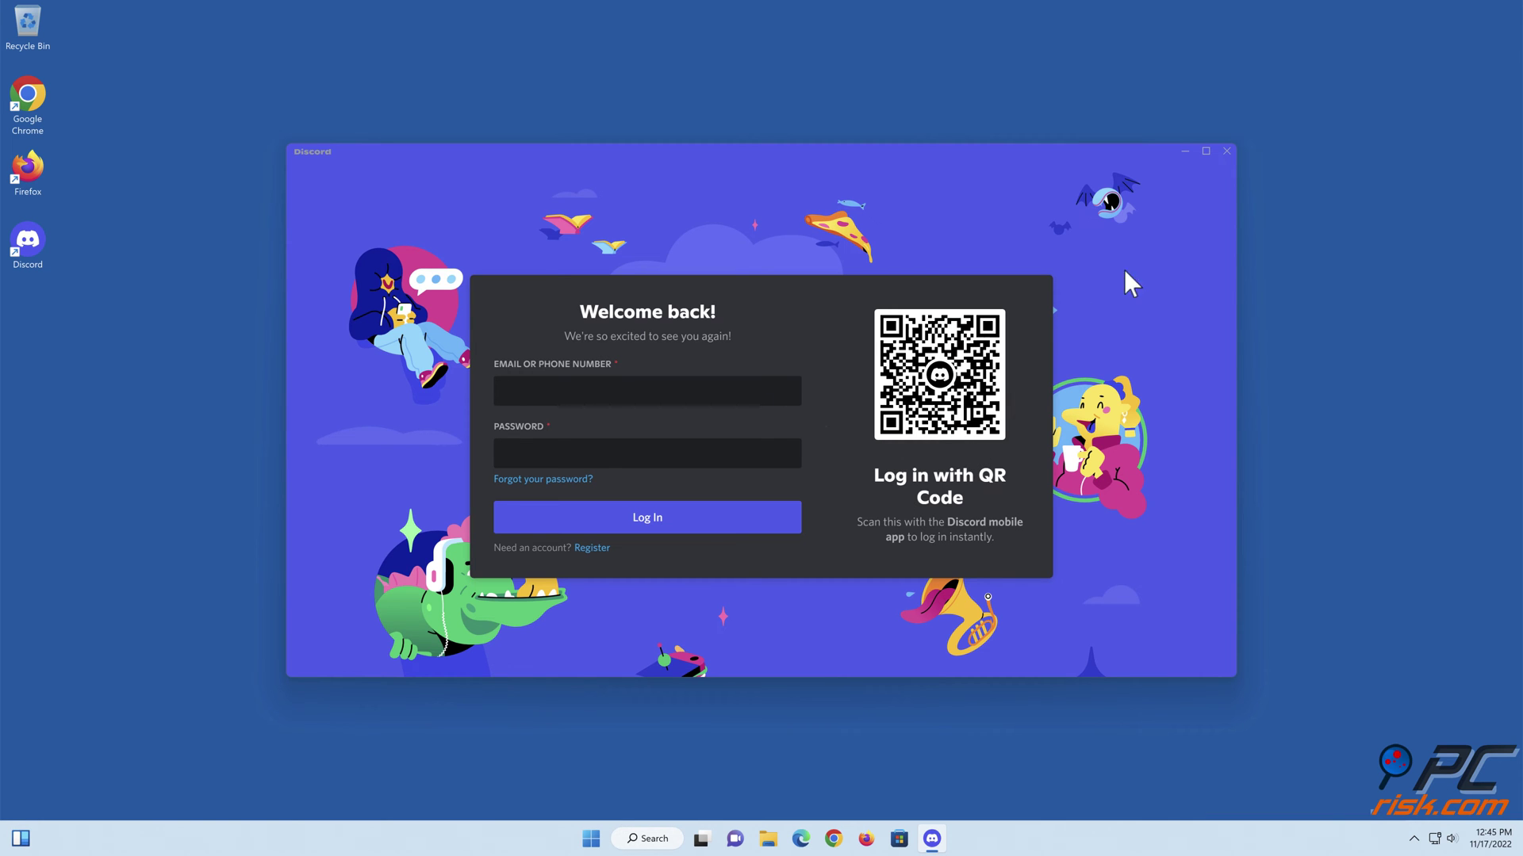
- Close and relaunch Discord, then enter the account e-mail and password
left_click(1226, 152)
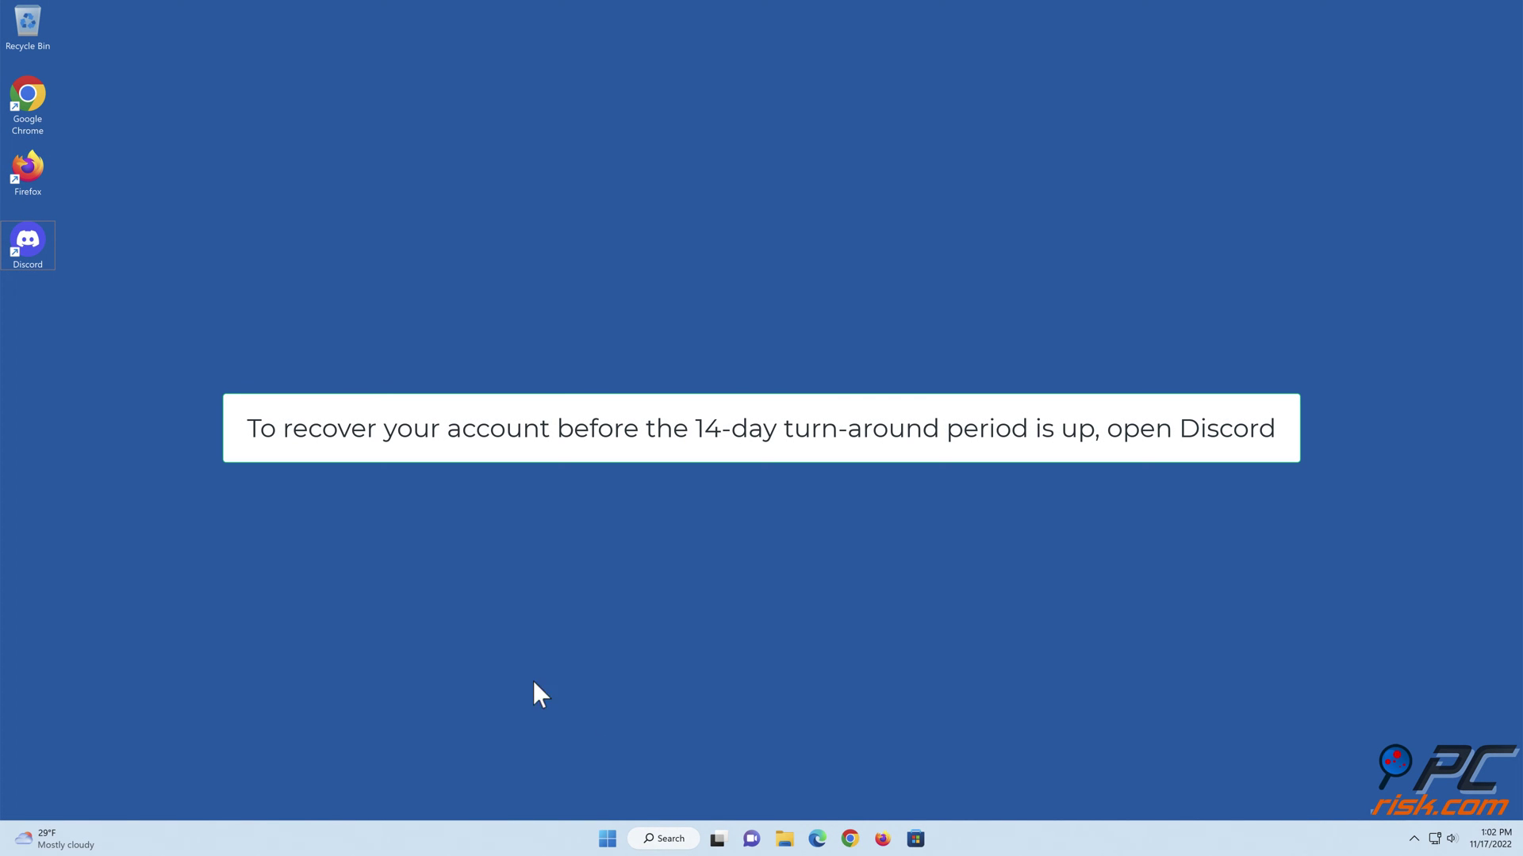
double_click(45, 257)
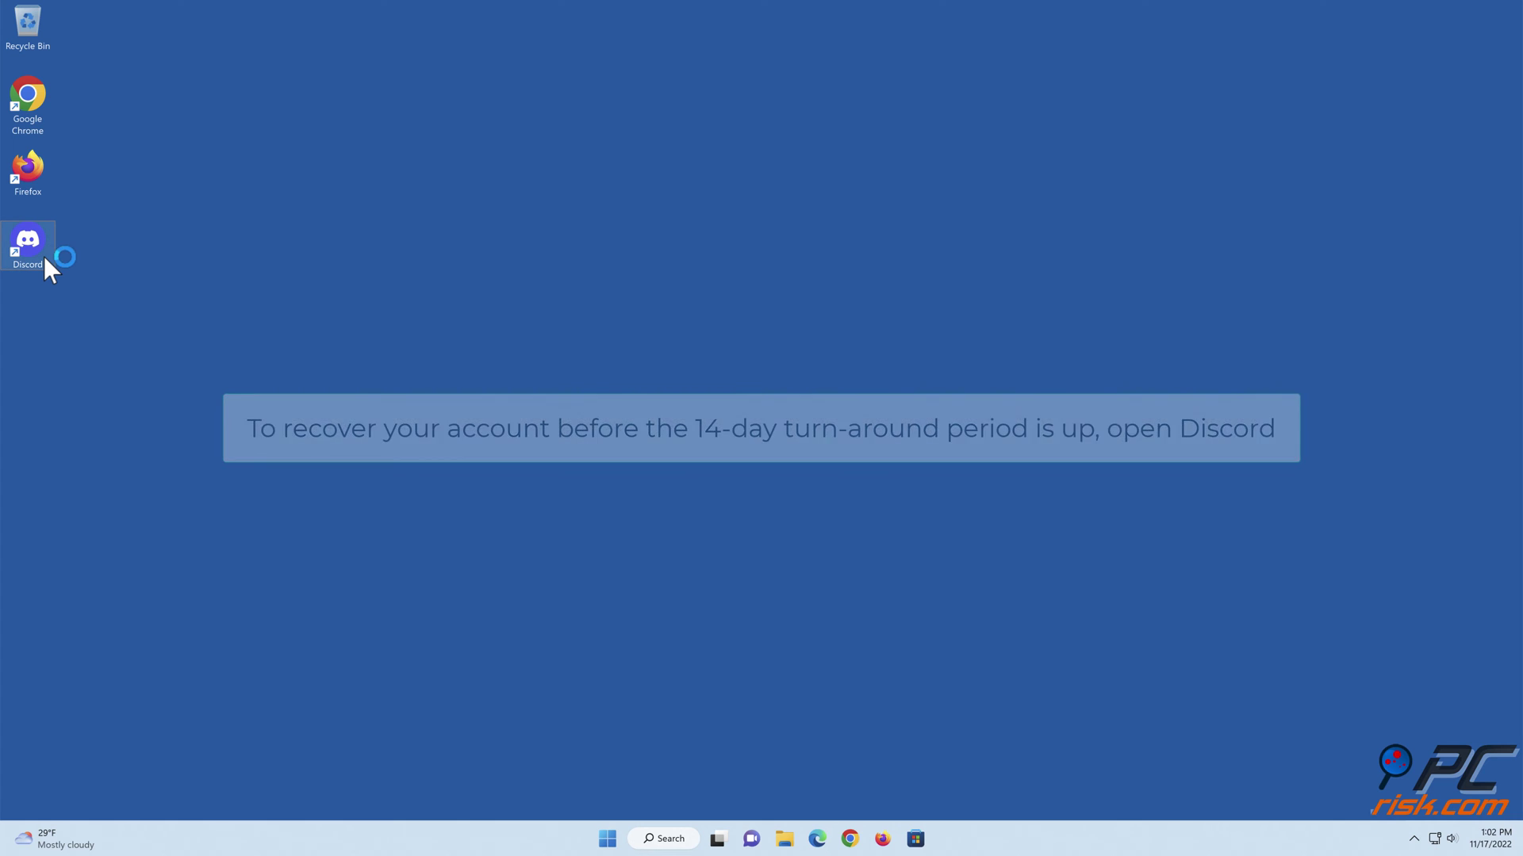
left_click(506, 392)
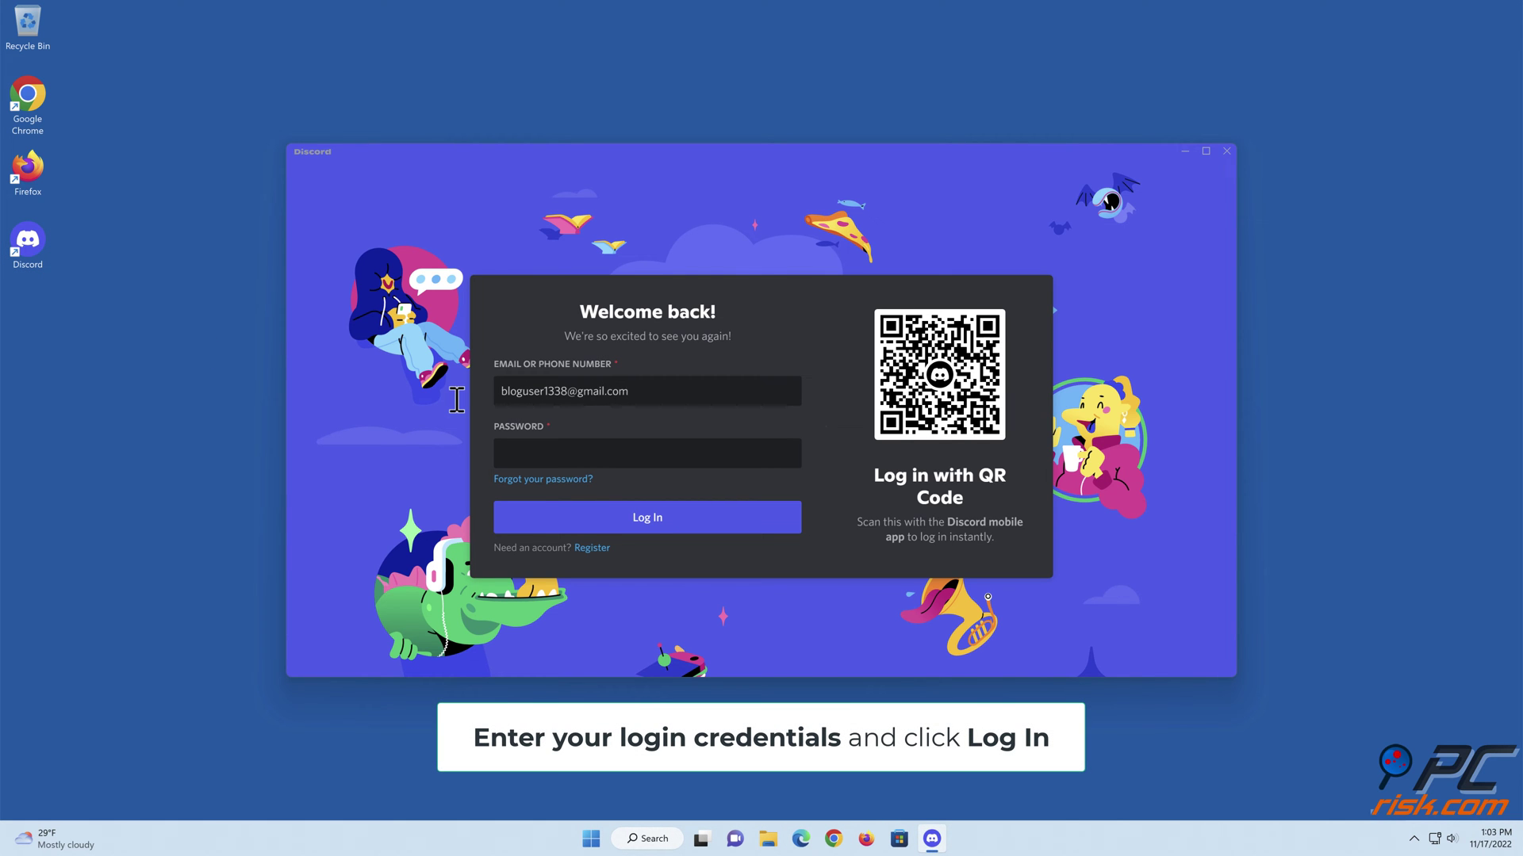
left_click(518, 453)
type("•••••••")
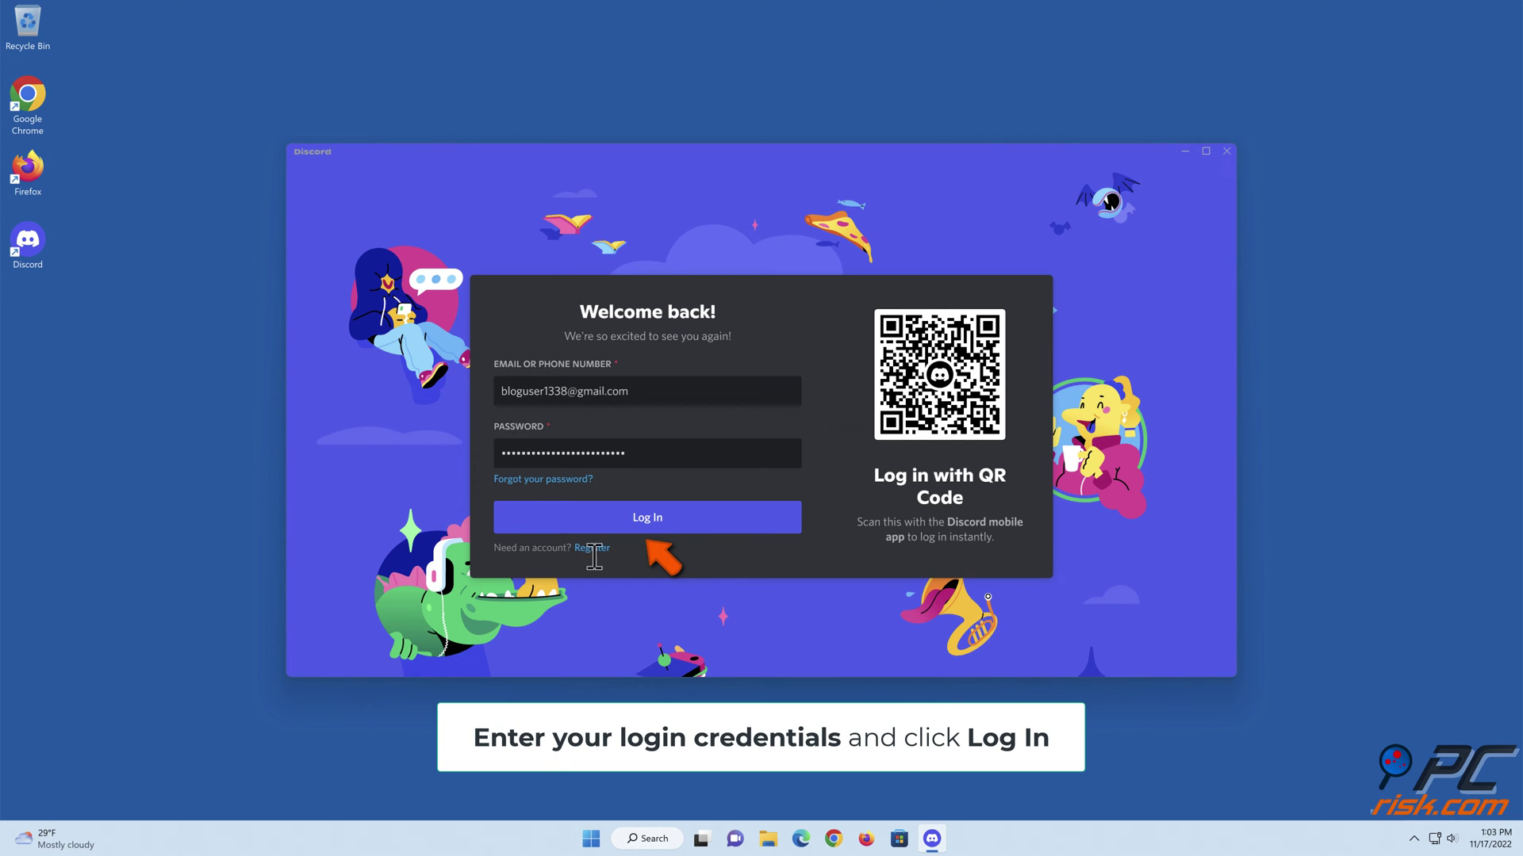
- Log in, restore the account scheduled for deletion, and close Discord
left_click(647, 523)
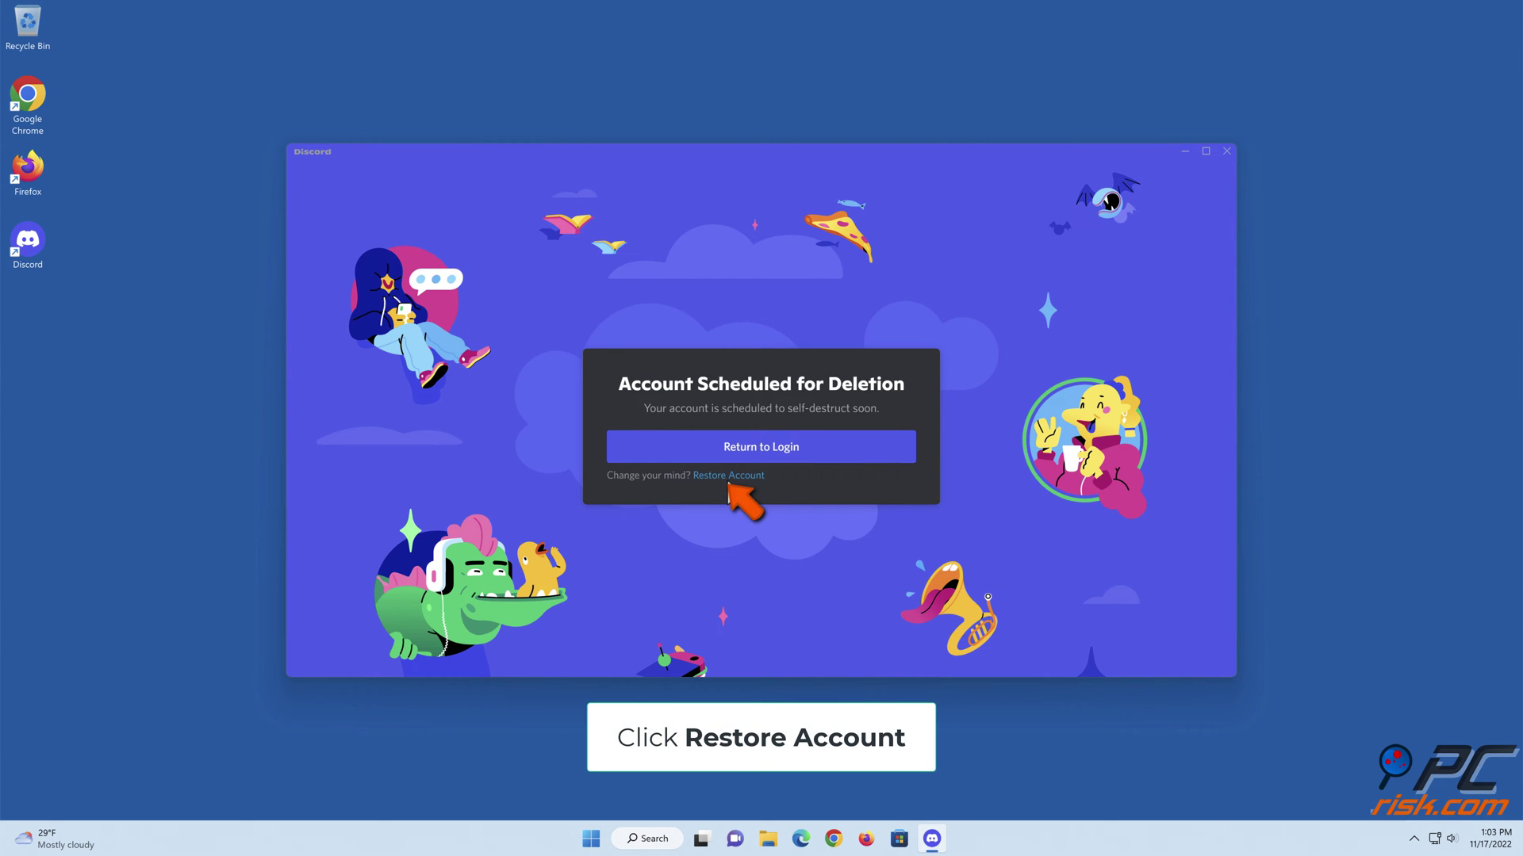
left_click(726, 477)
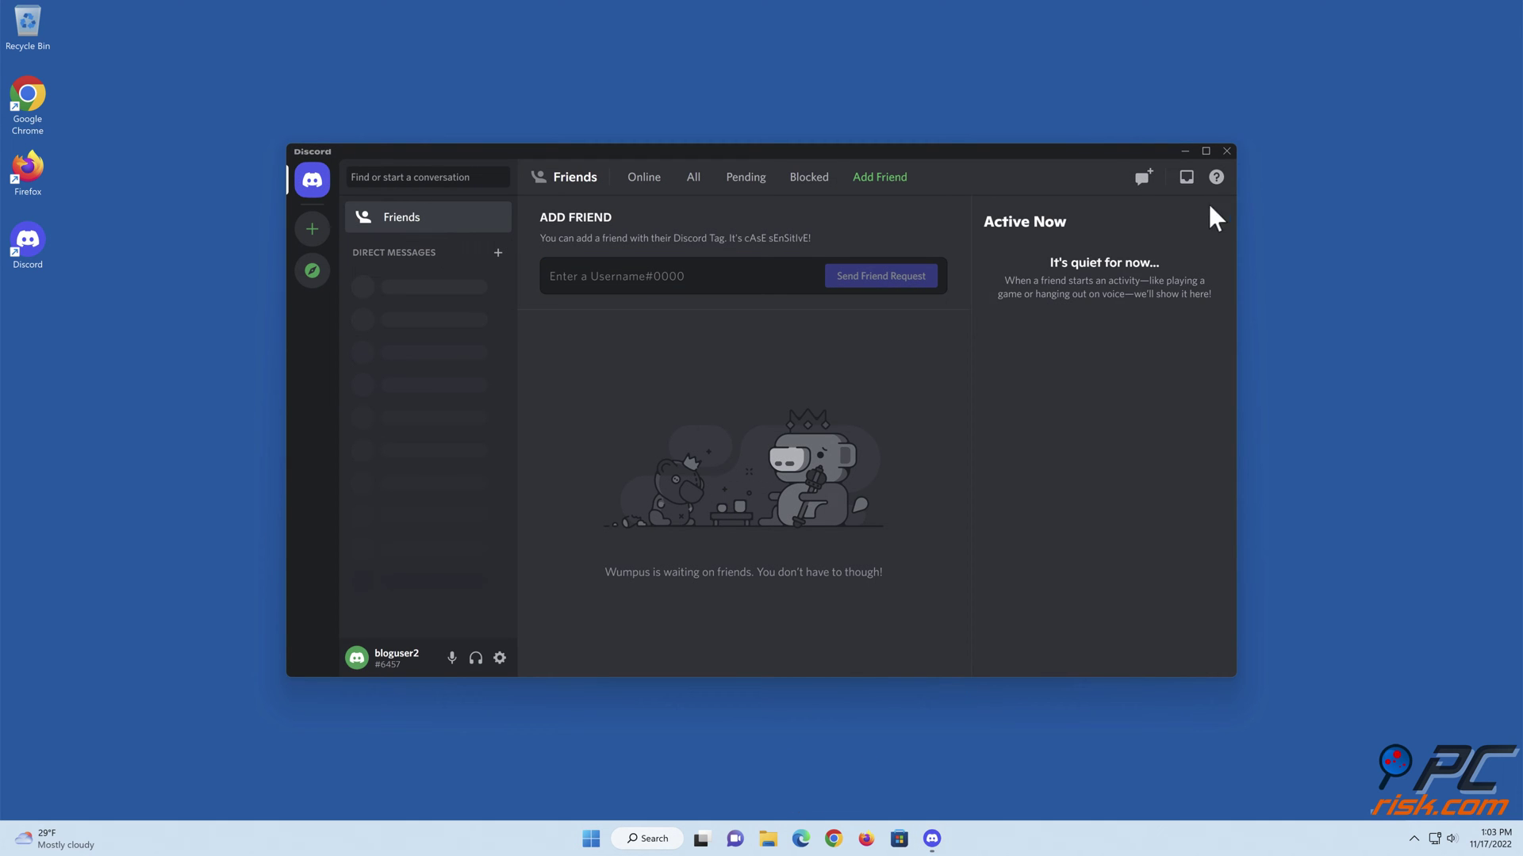
left_click(1226, 151)
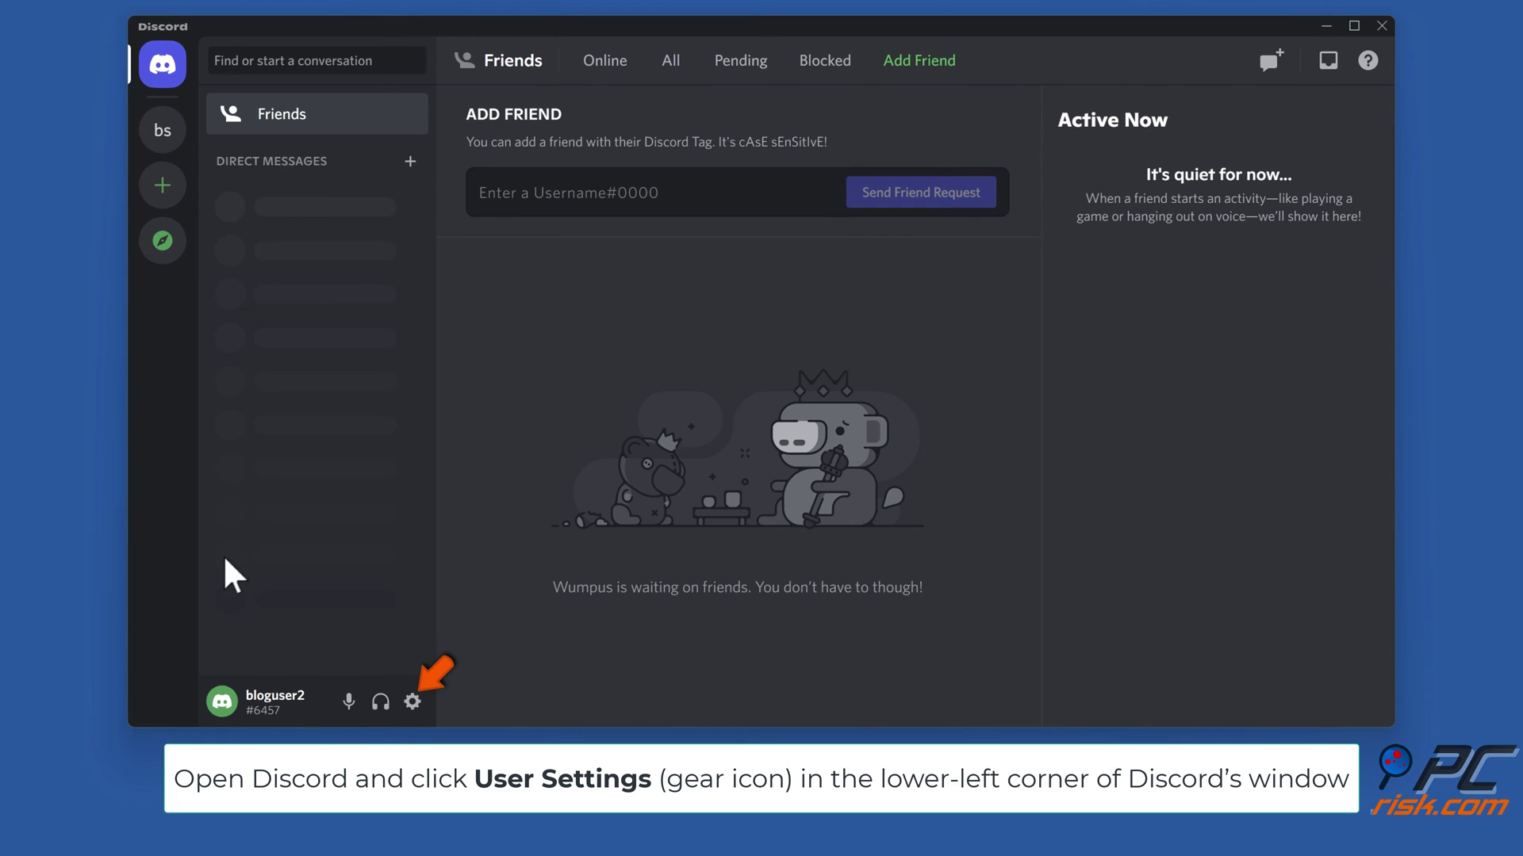
- Attempt Disable Account, dismiss the owned-servers warning, and open the bs server
left_click(412, 705)
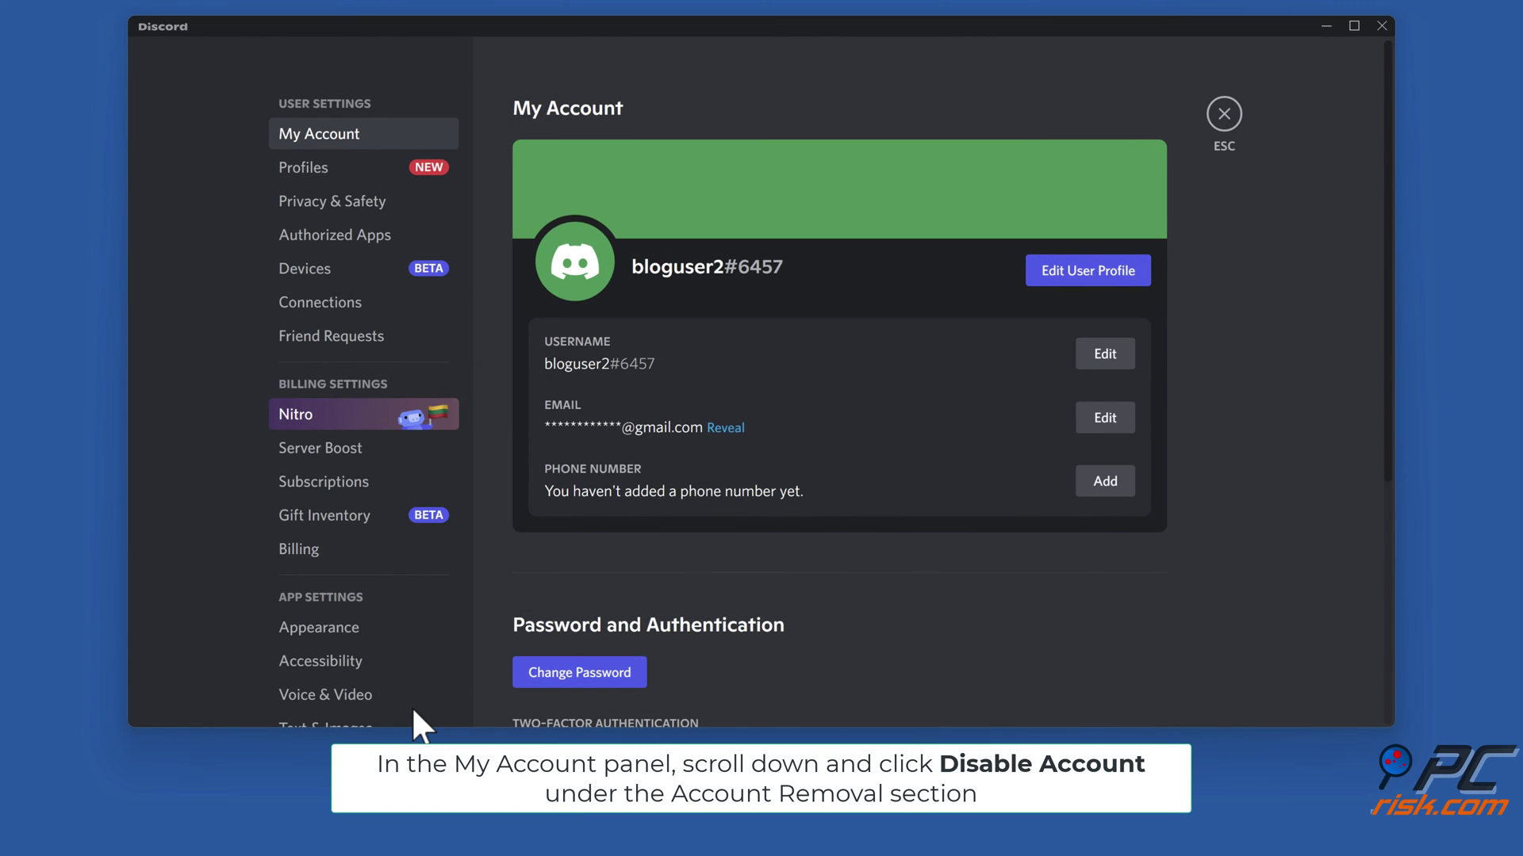
scroll(1070, 563, "down", 5)
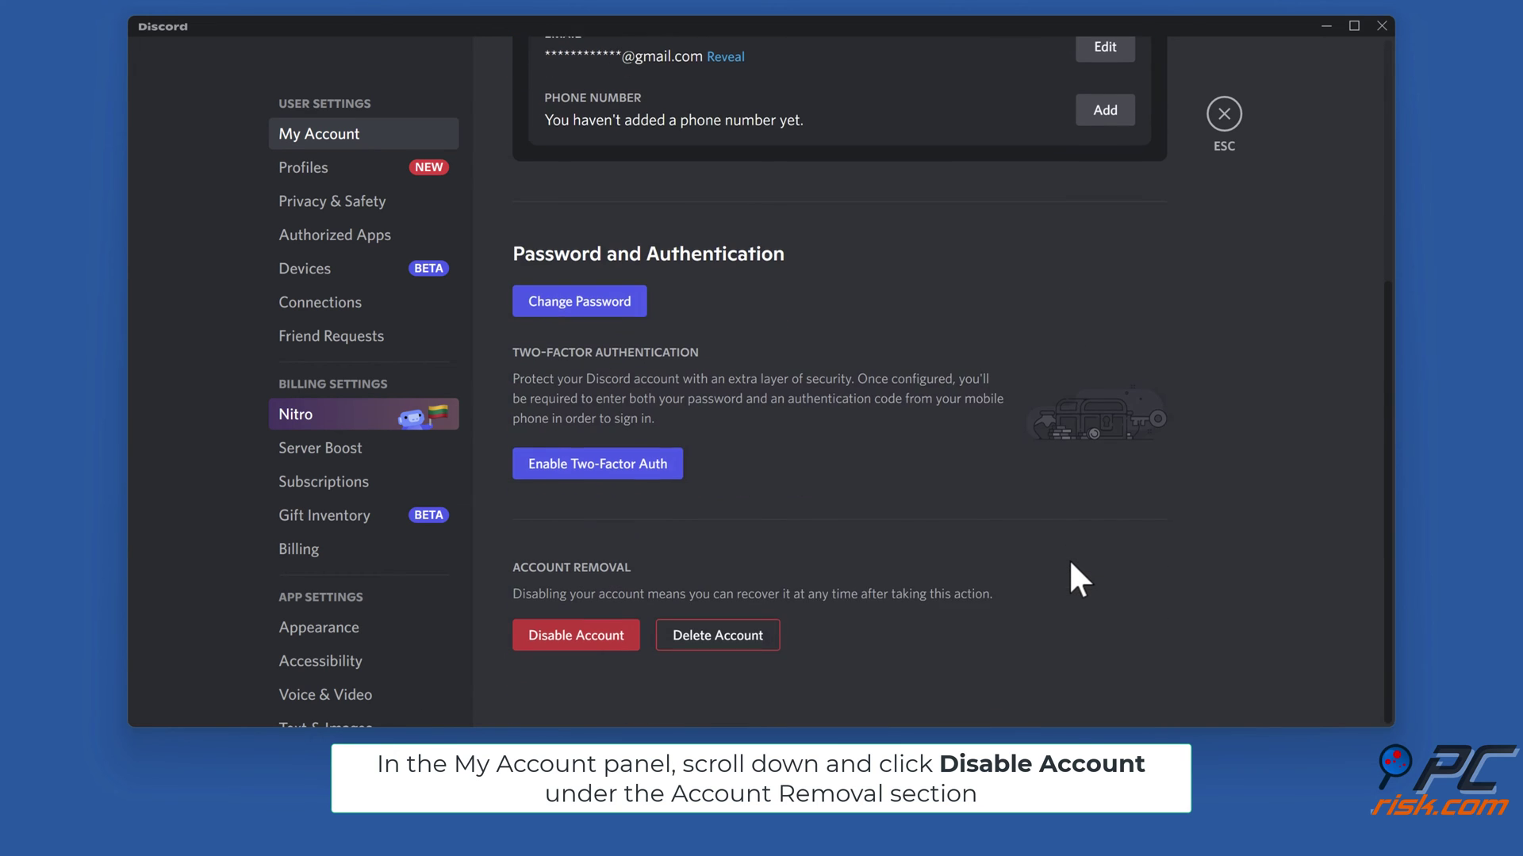
left_click(572, 644)
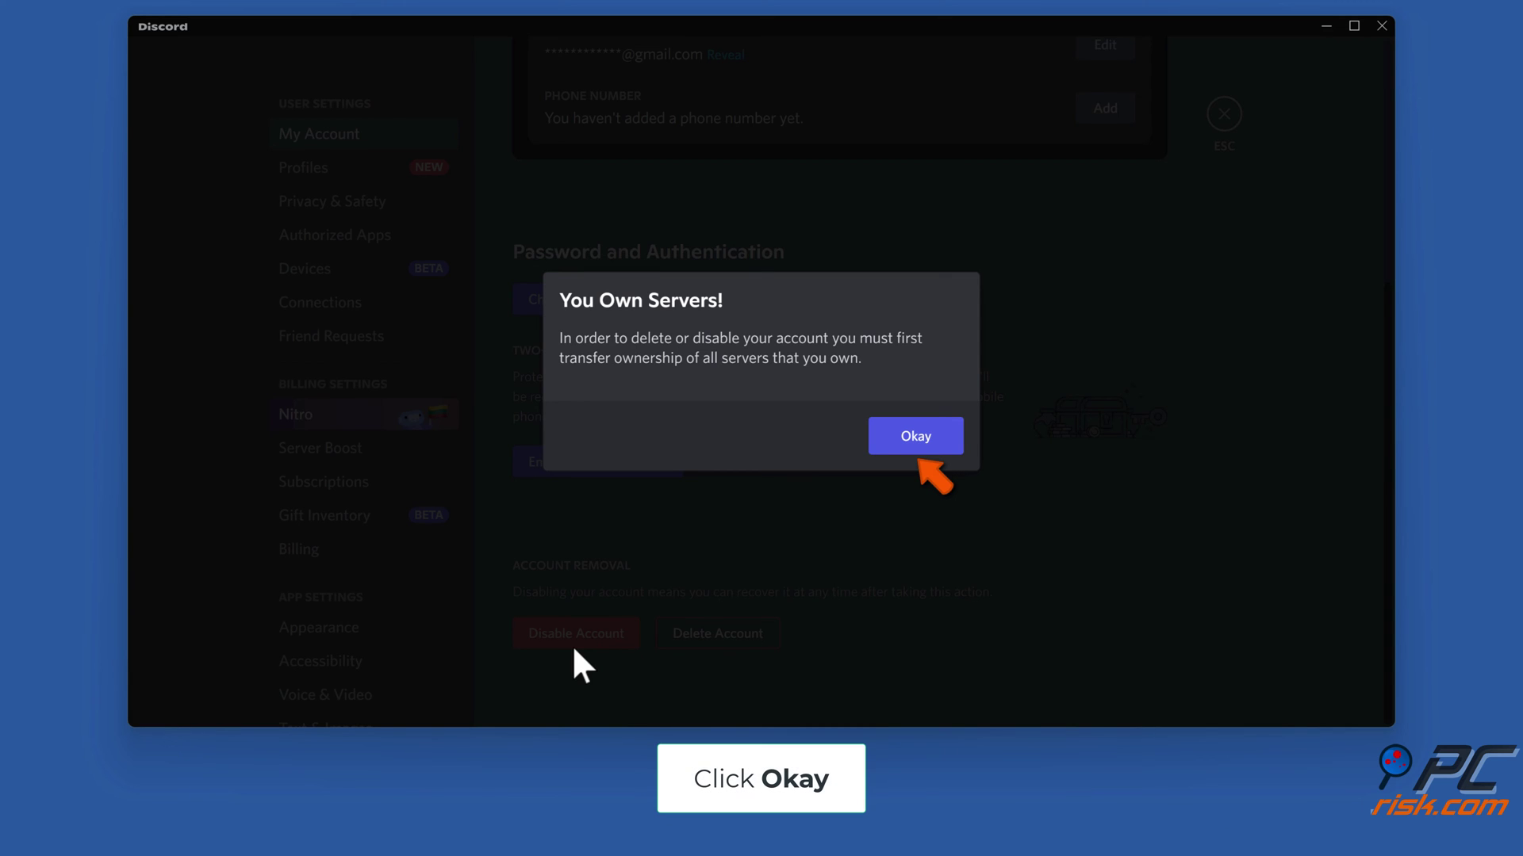
left_click(916, 451)
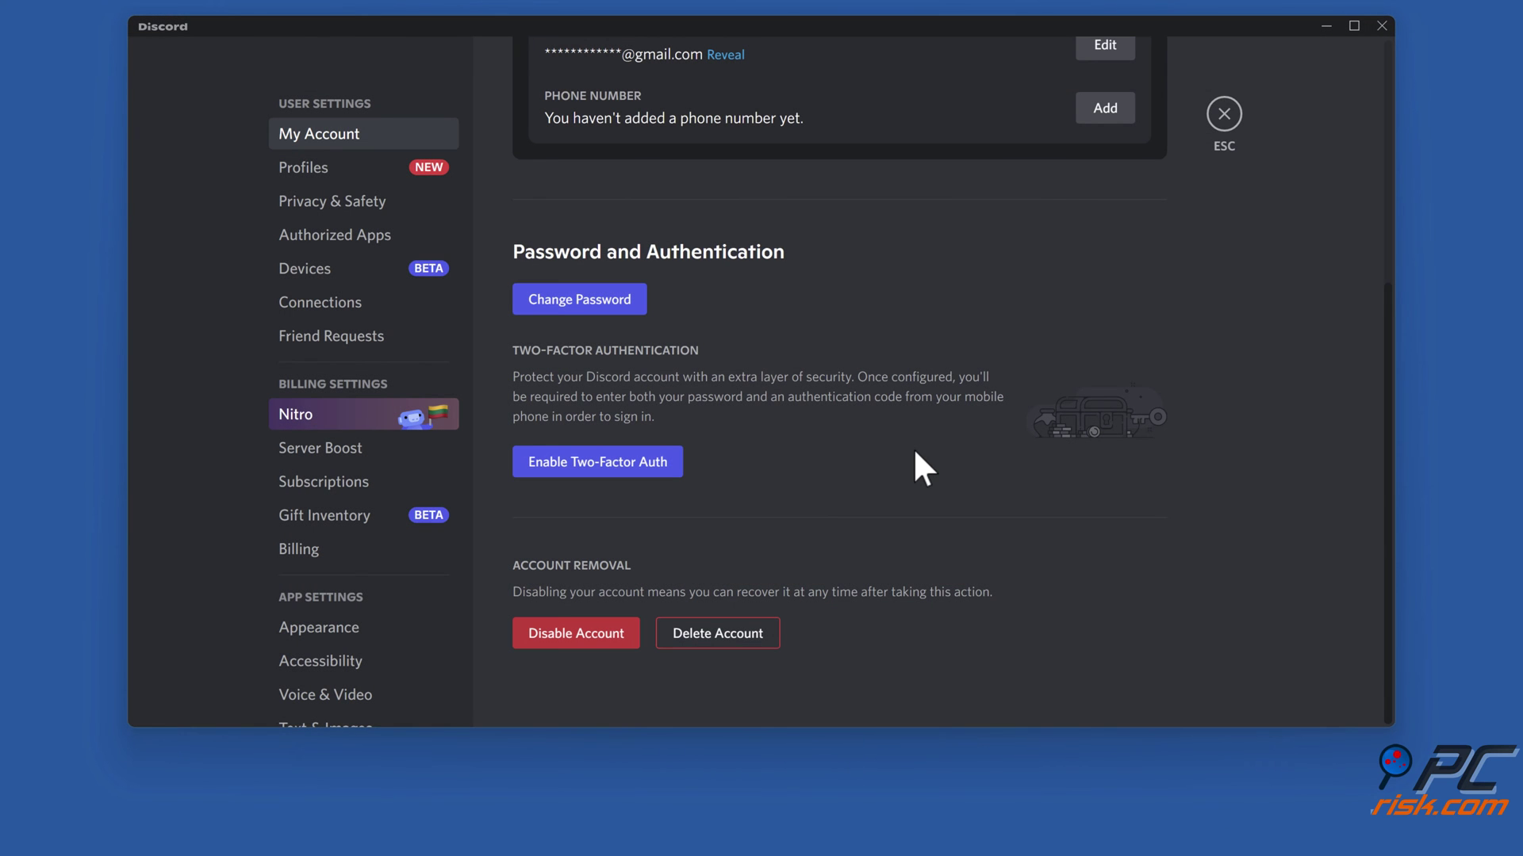
left_click(1224, 115)
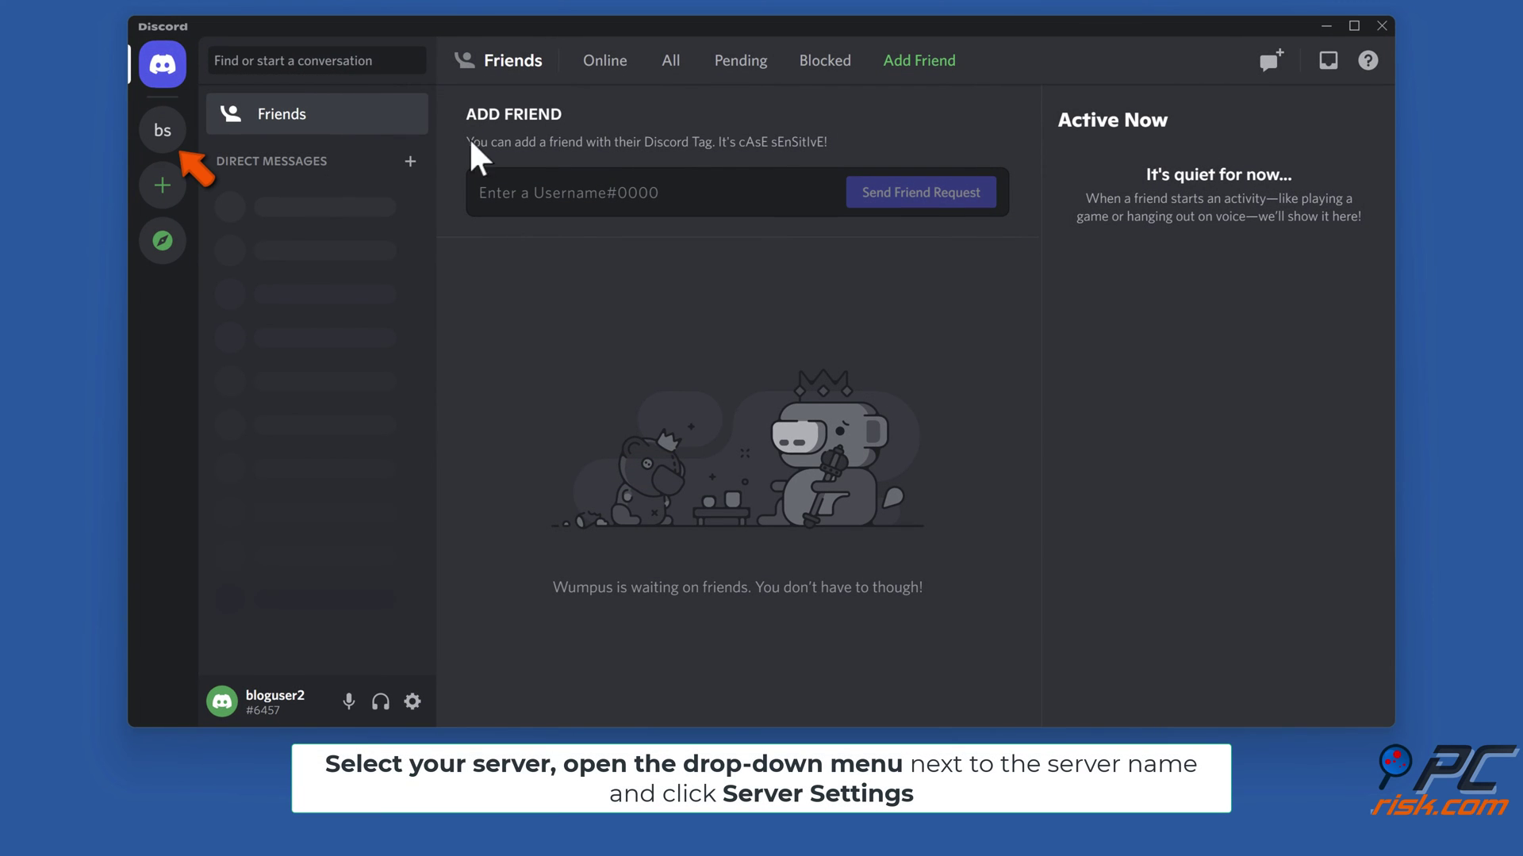
left_click(164, 142)
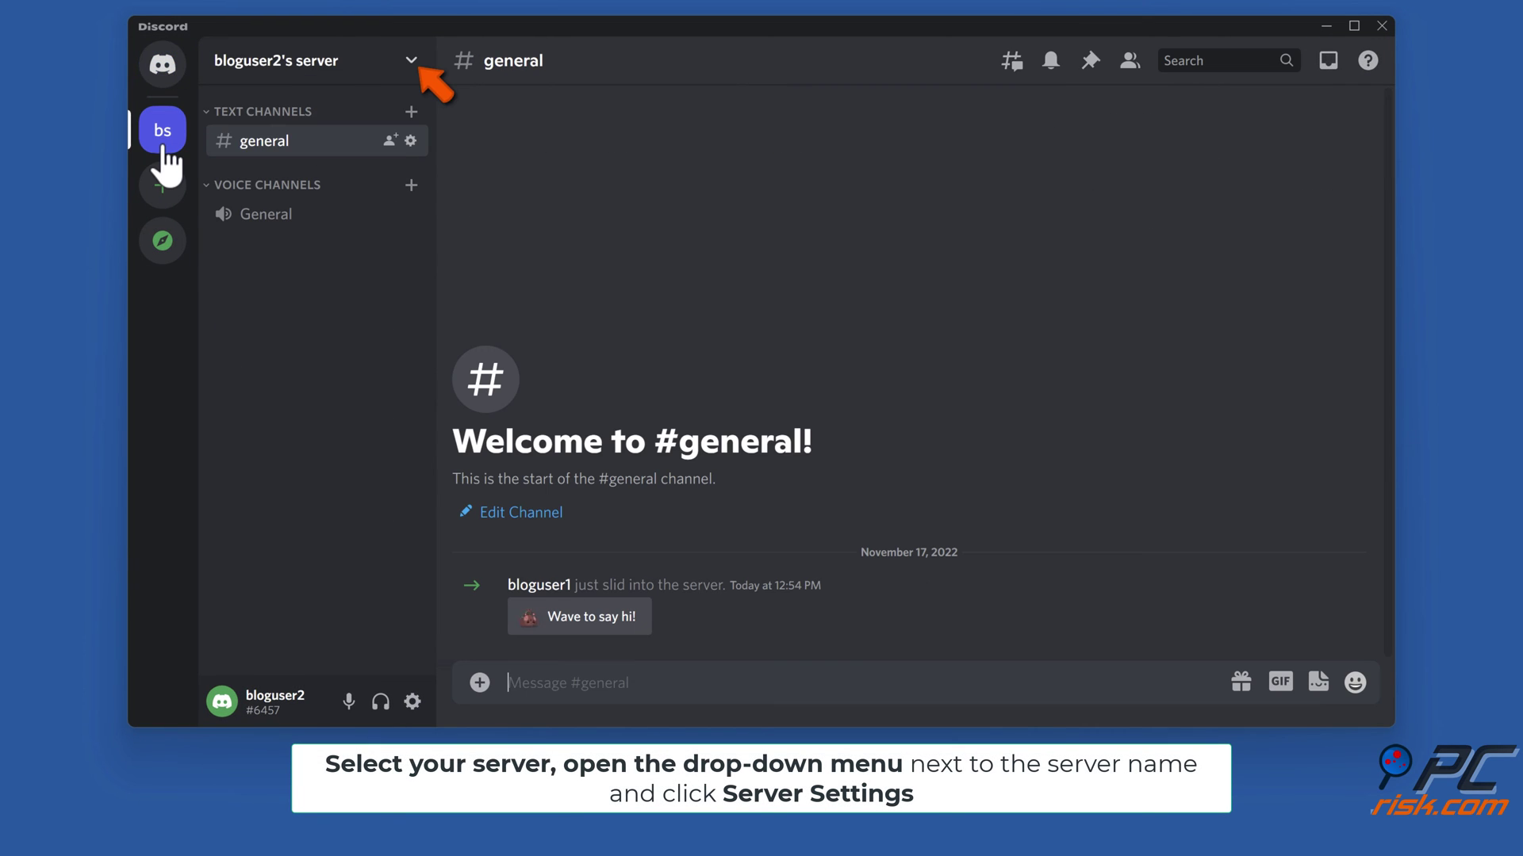
- Open the bs server's Members page in Server Settings
left_click(411, 62)
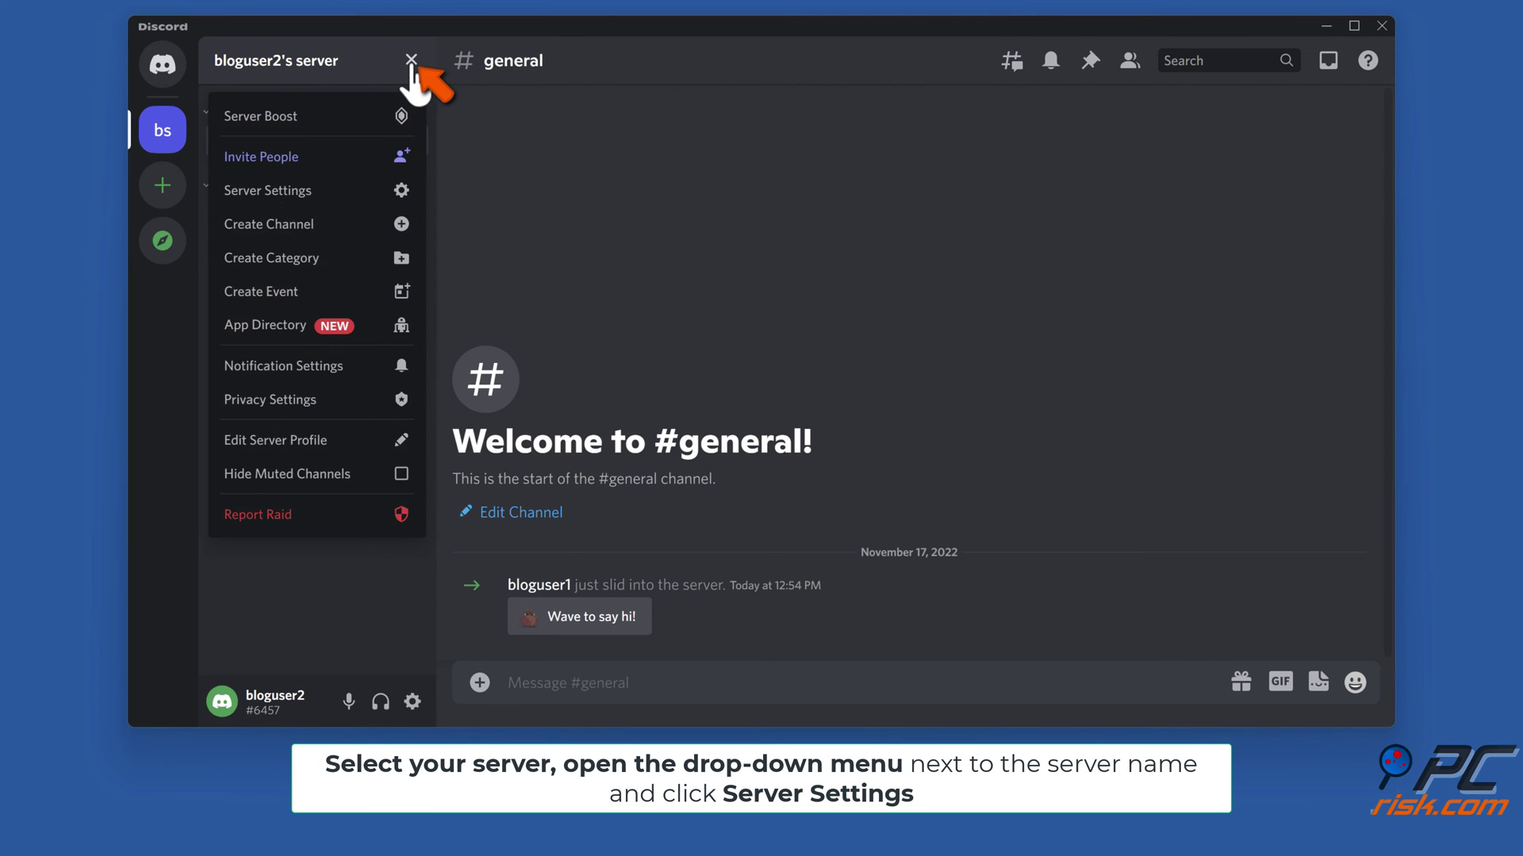
left_click(265, 195)
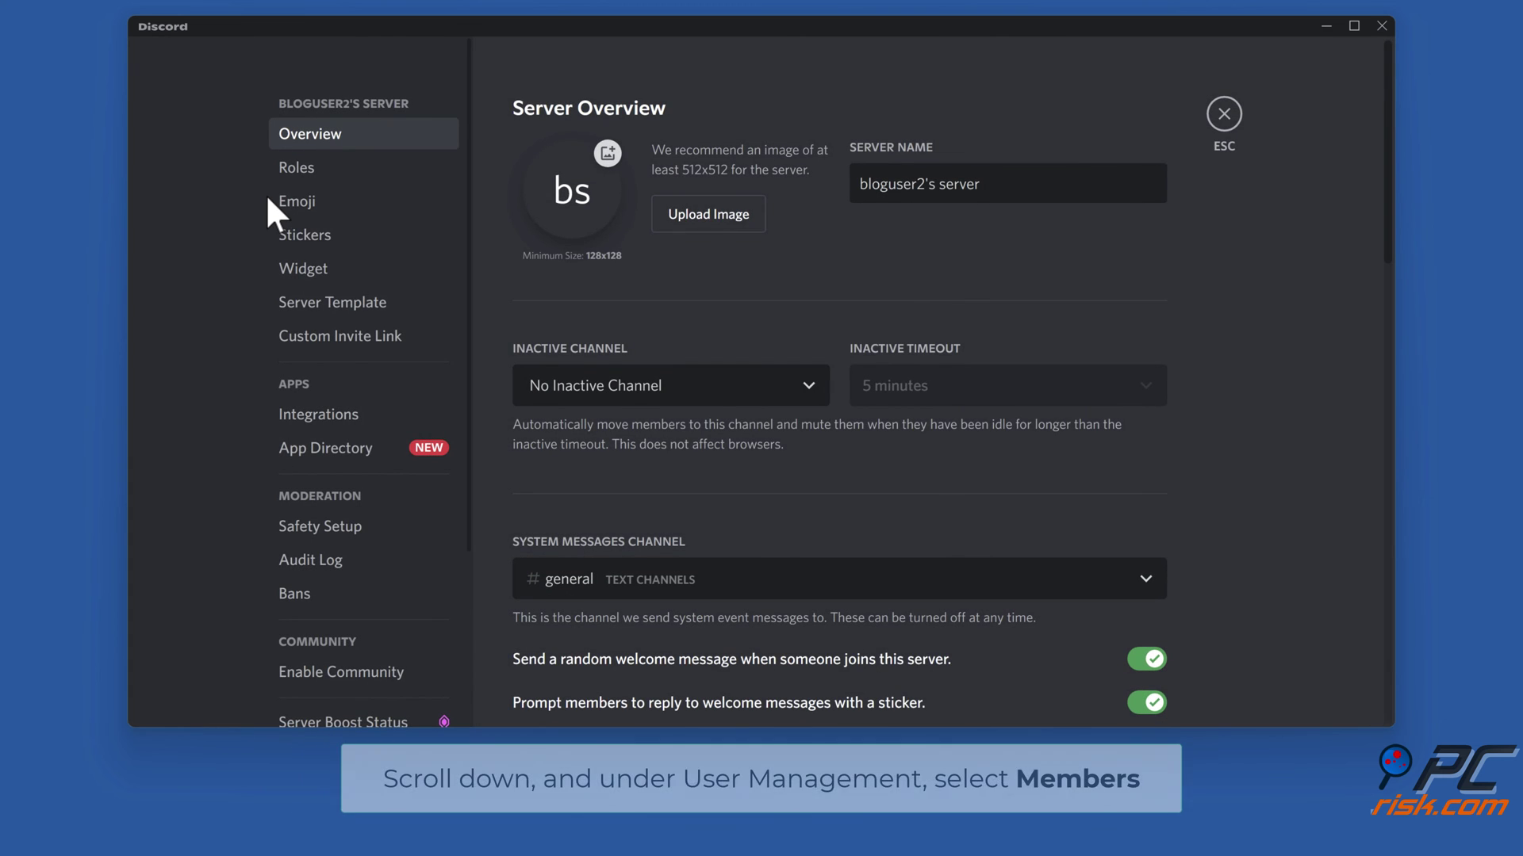
scroll(326, 209, "down", 3)
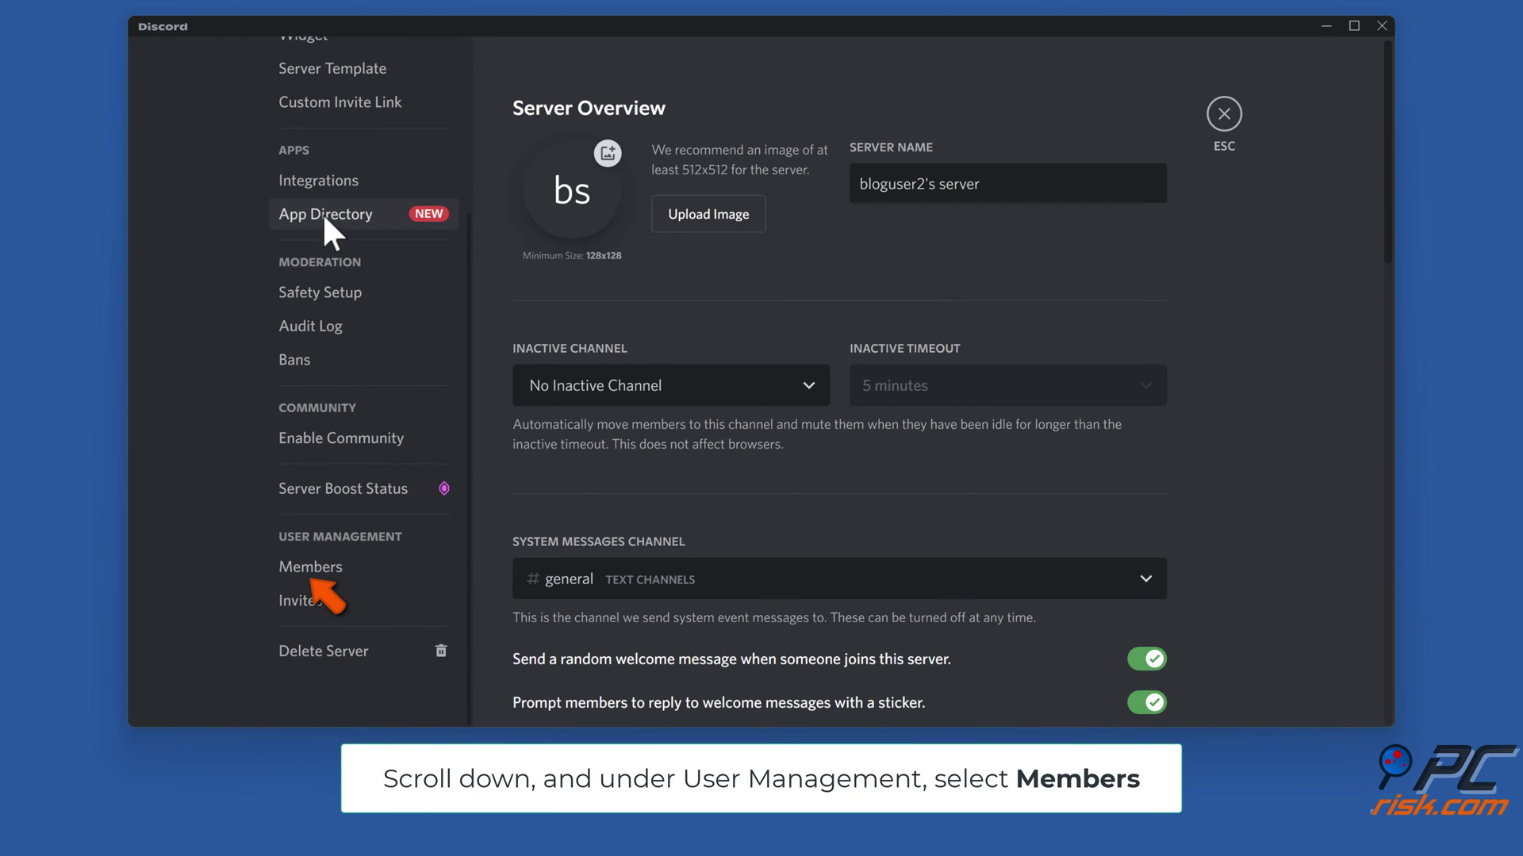
left_click(316, 572)
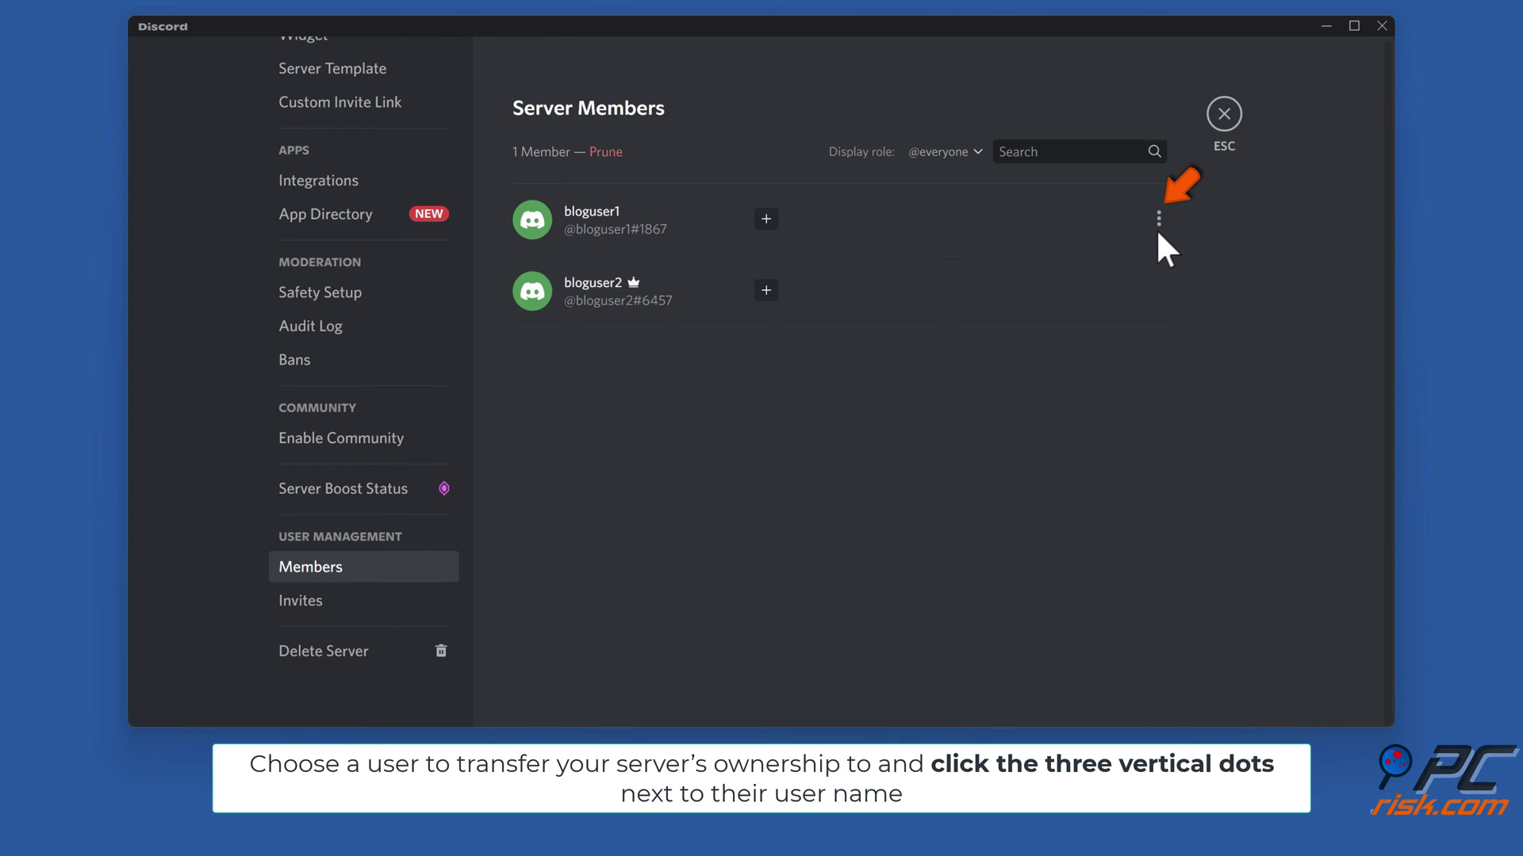
- Transfer bs server ownership to the other member, acknowledging and confirming, then exit settings
left_click(1159, 221)
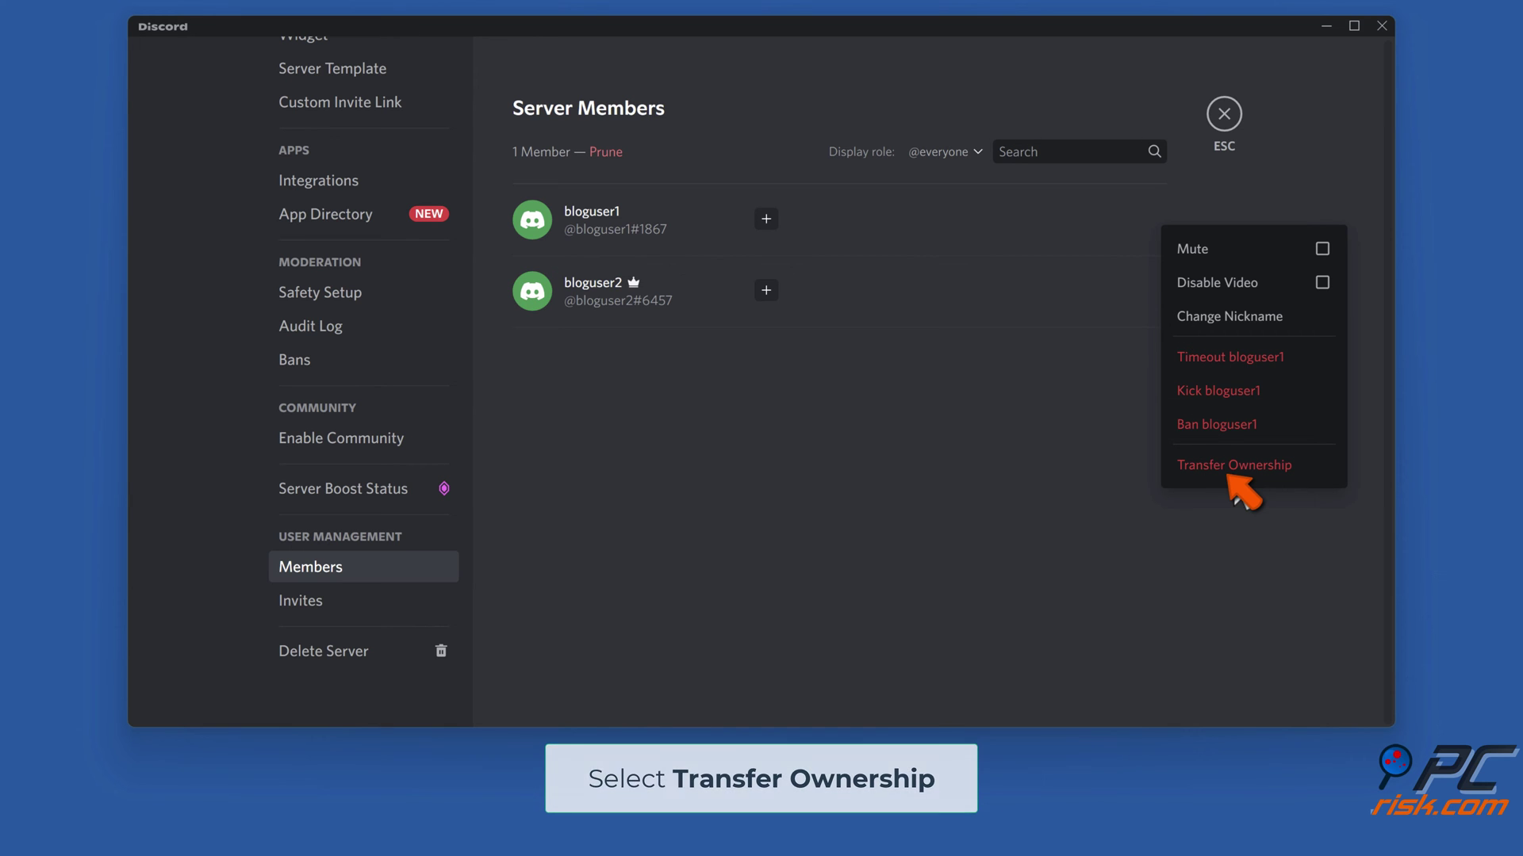
left_click(1234, 467)
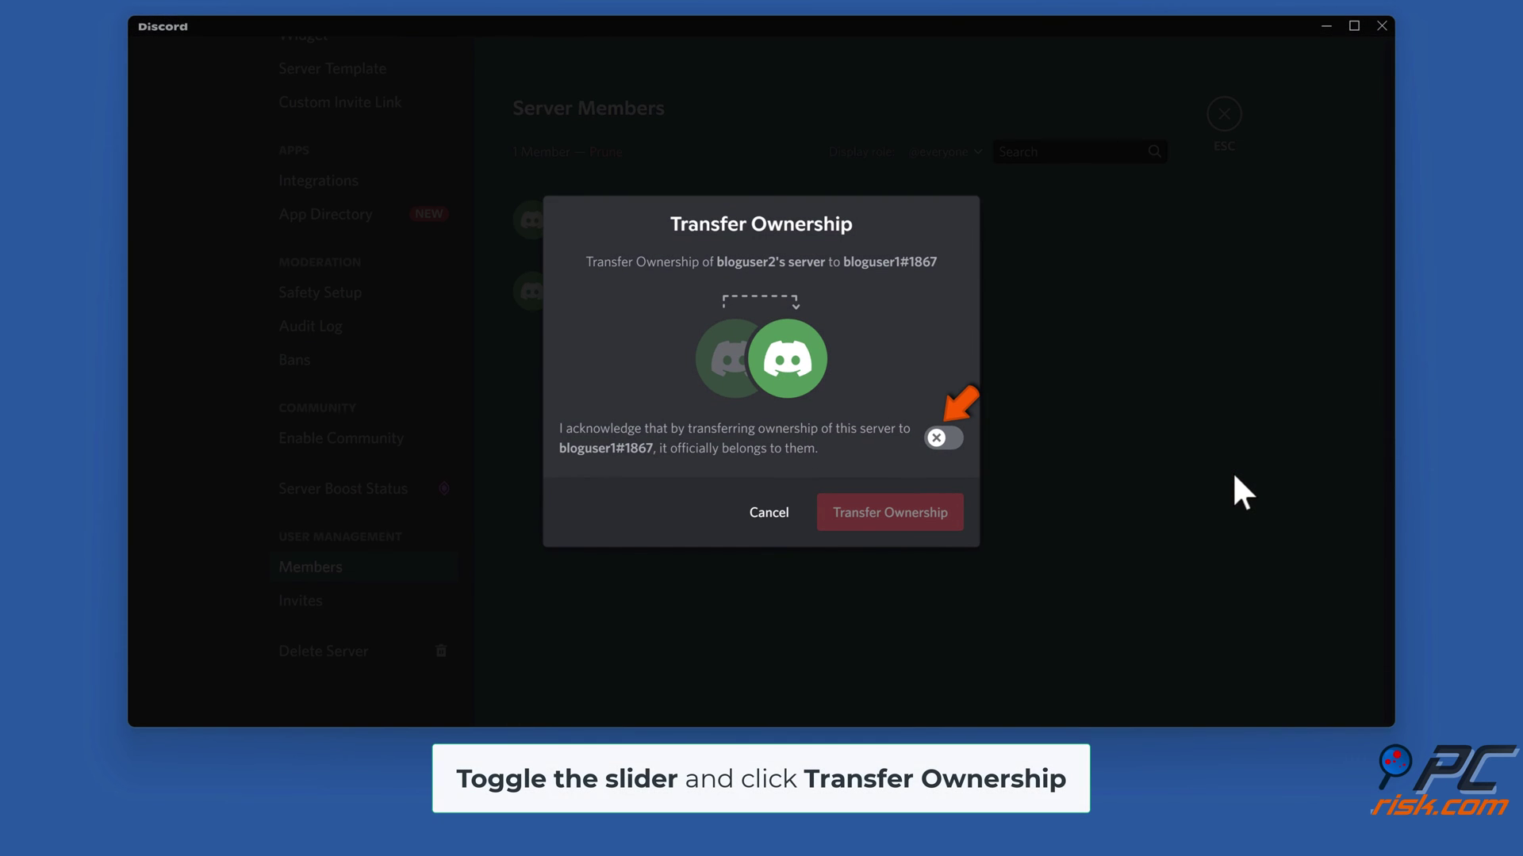
left_click(944, 439)
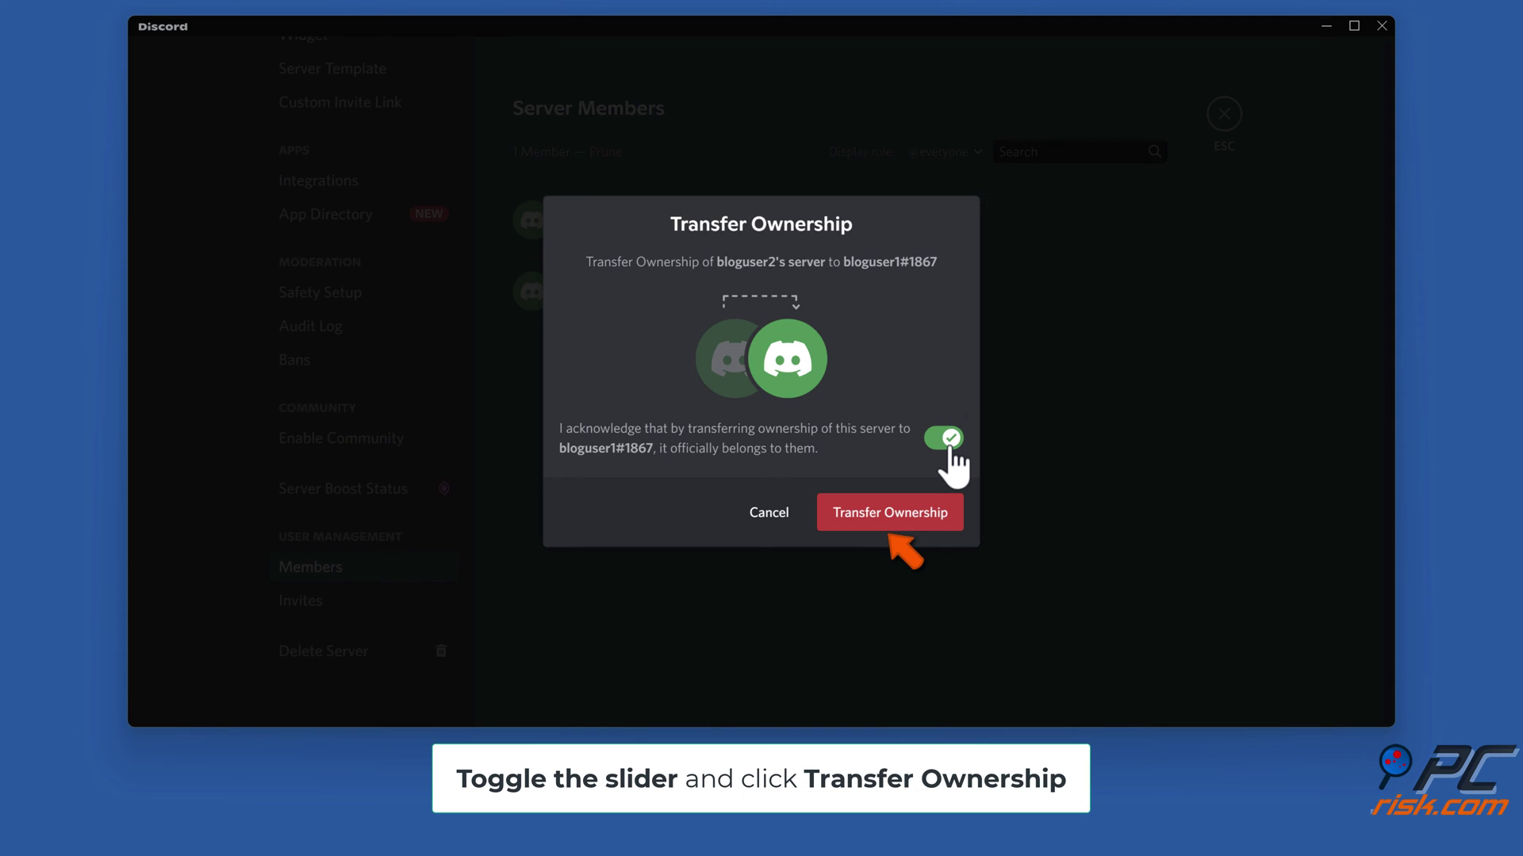
left_click(886, 528)
key("Escape")
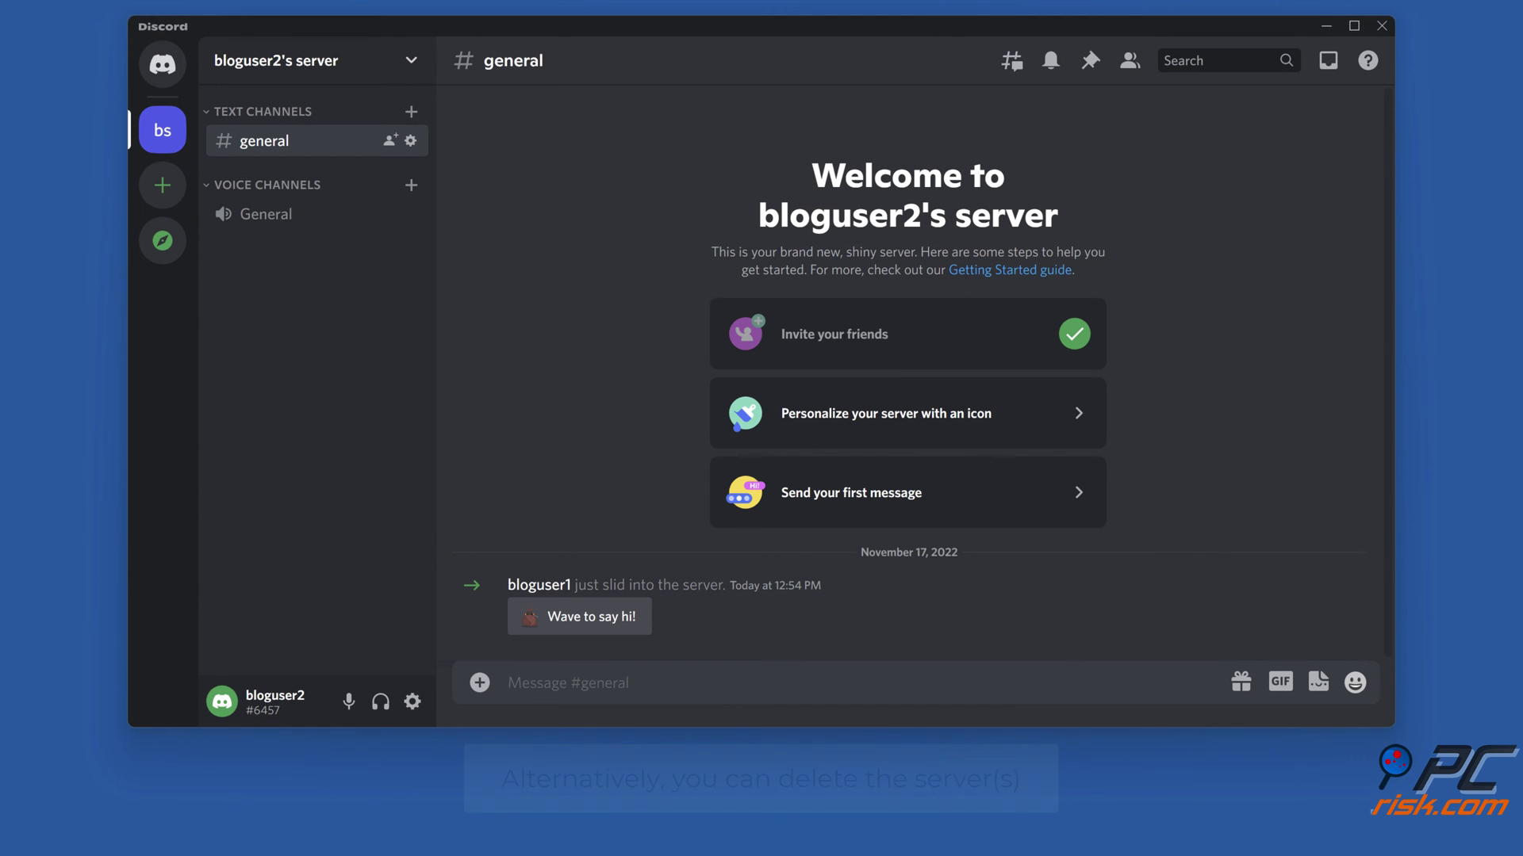
- Delete the owned server from Server Settings, typing its name to confirm
left_click(410, 62)
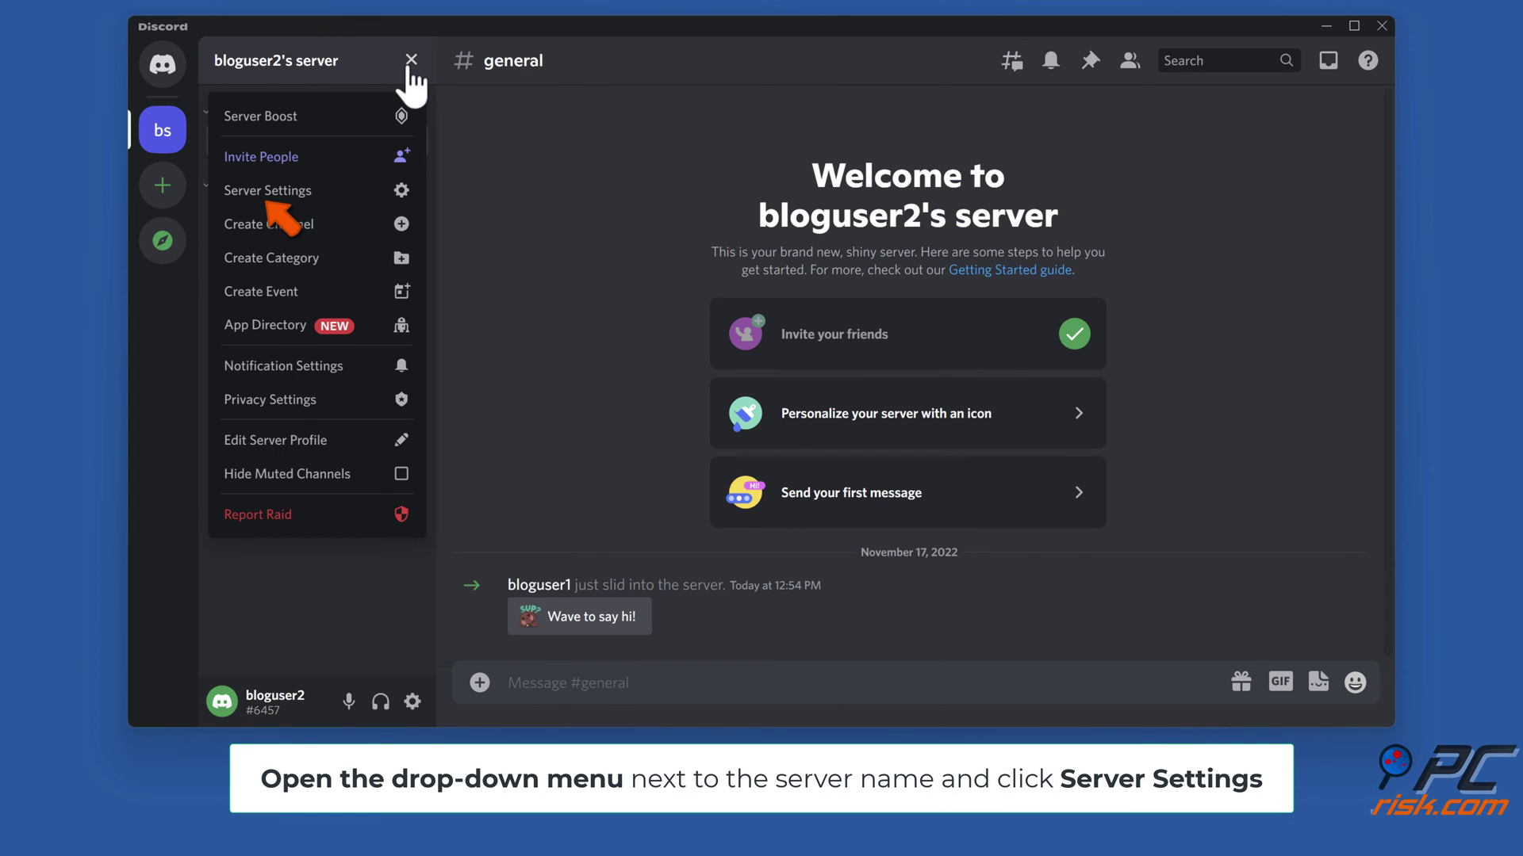
left_click(266, 198)
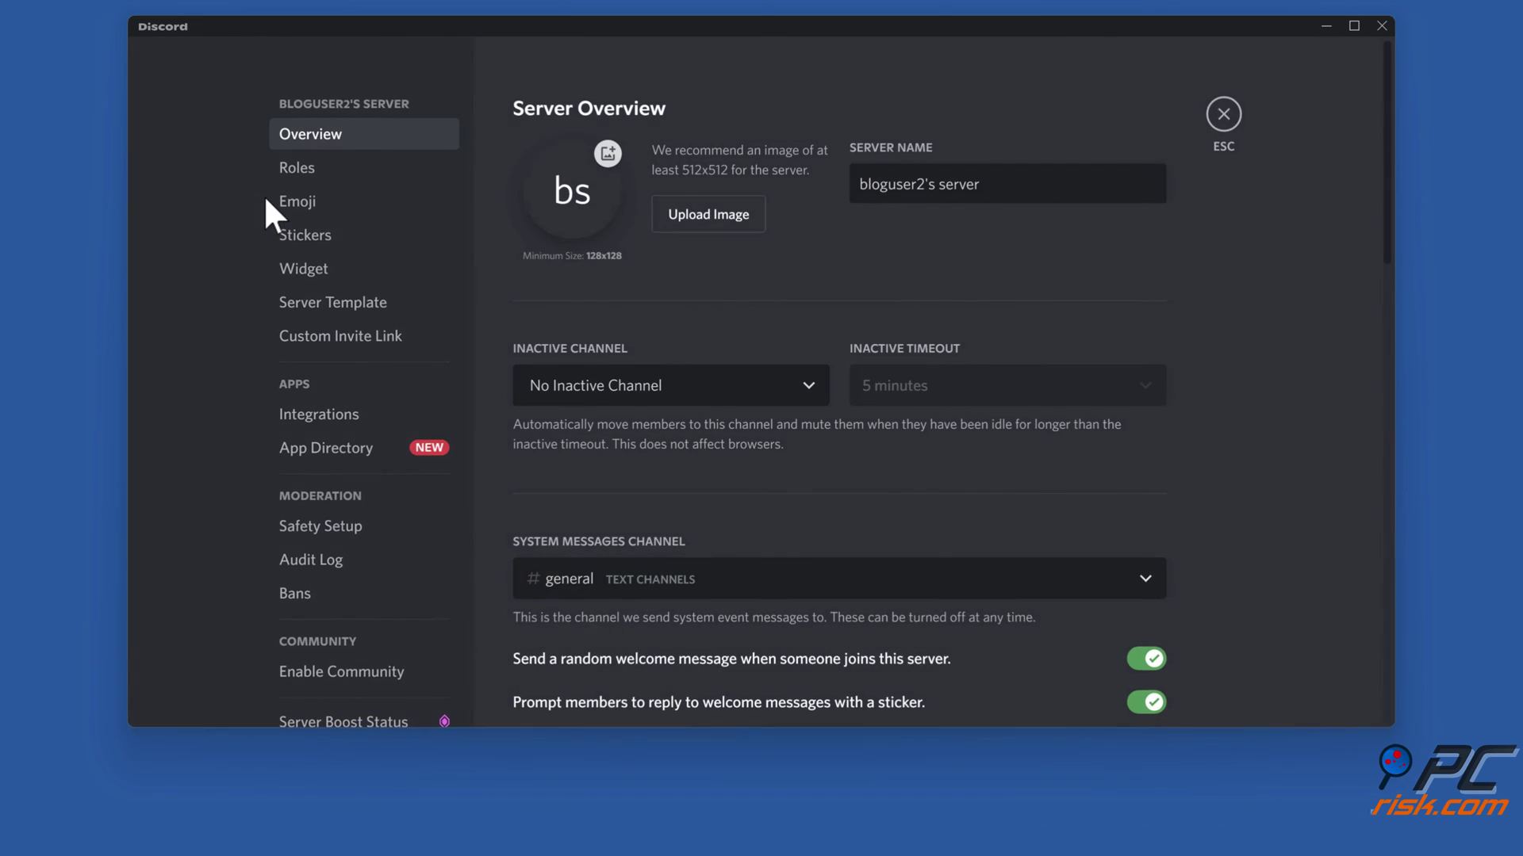
scroll(265, 200, "down", 3)
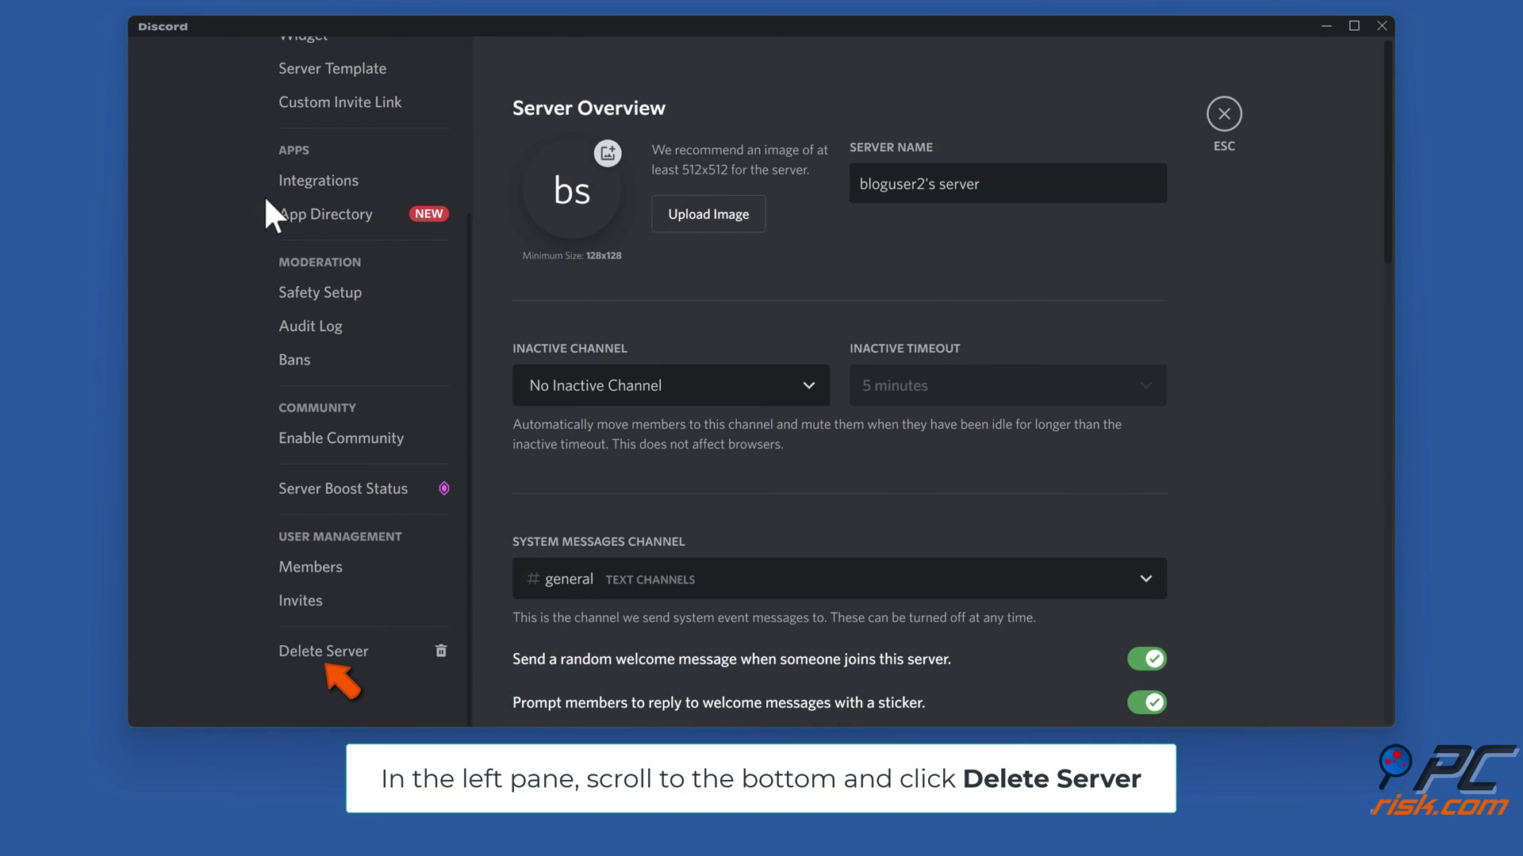
left_click(326, 652)
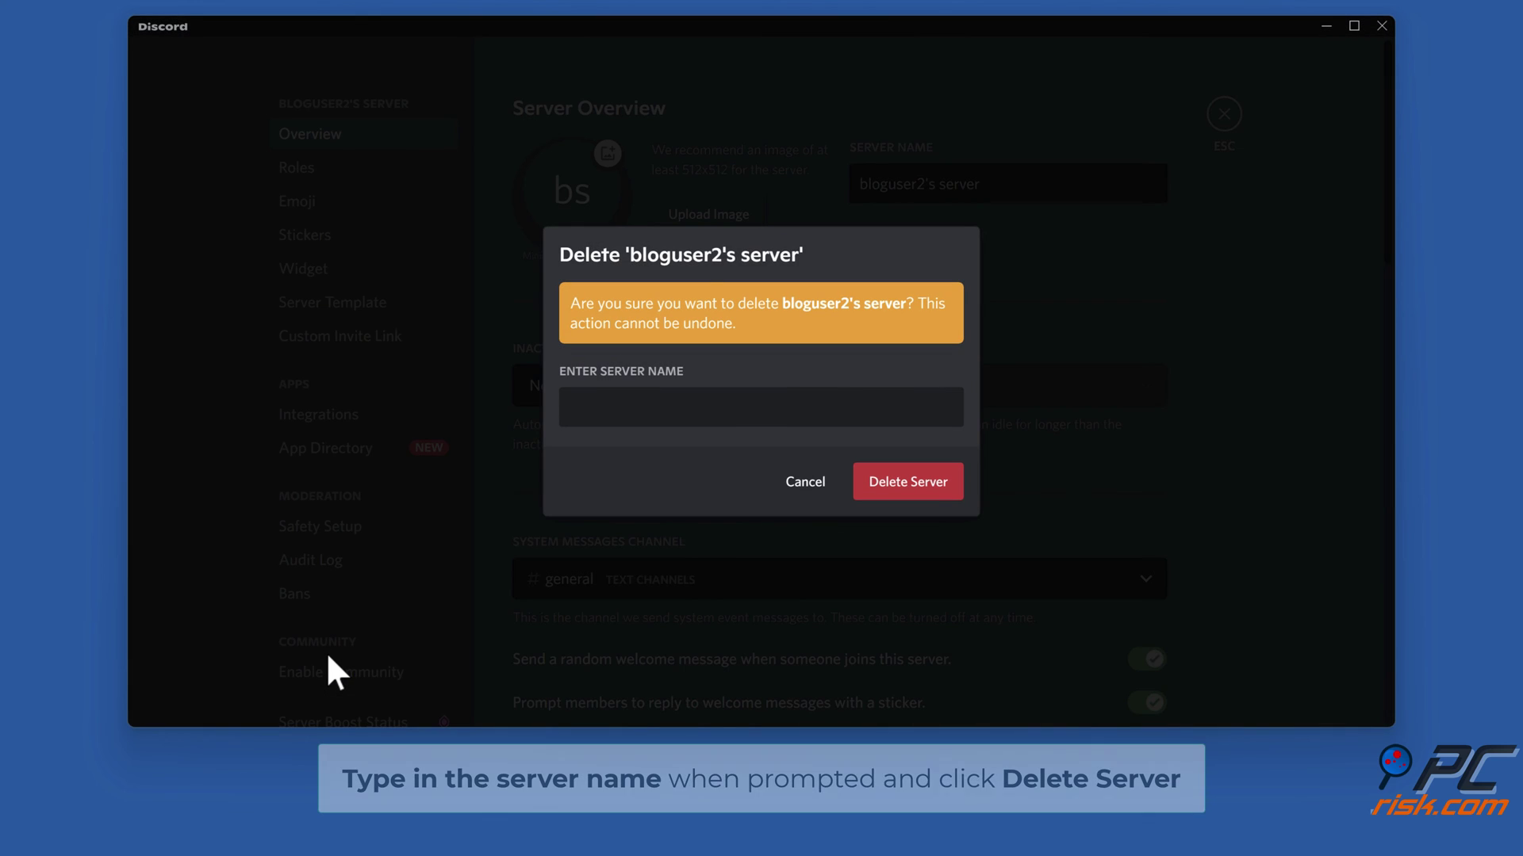
type("bloguser2's ser")
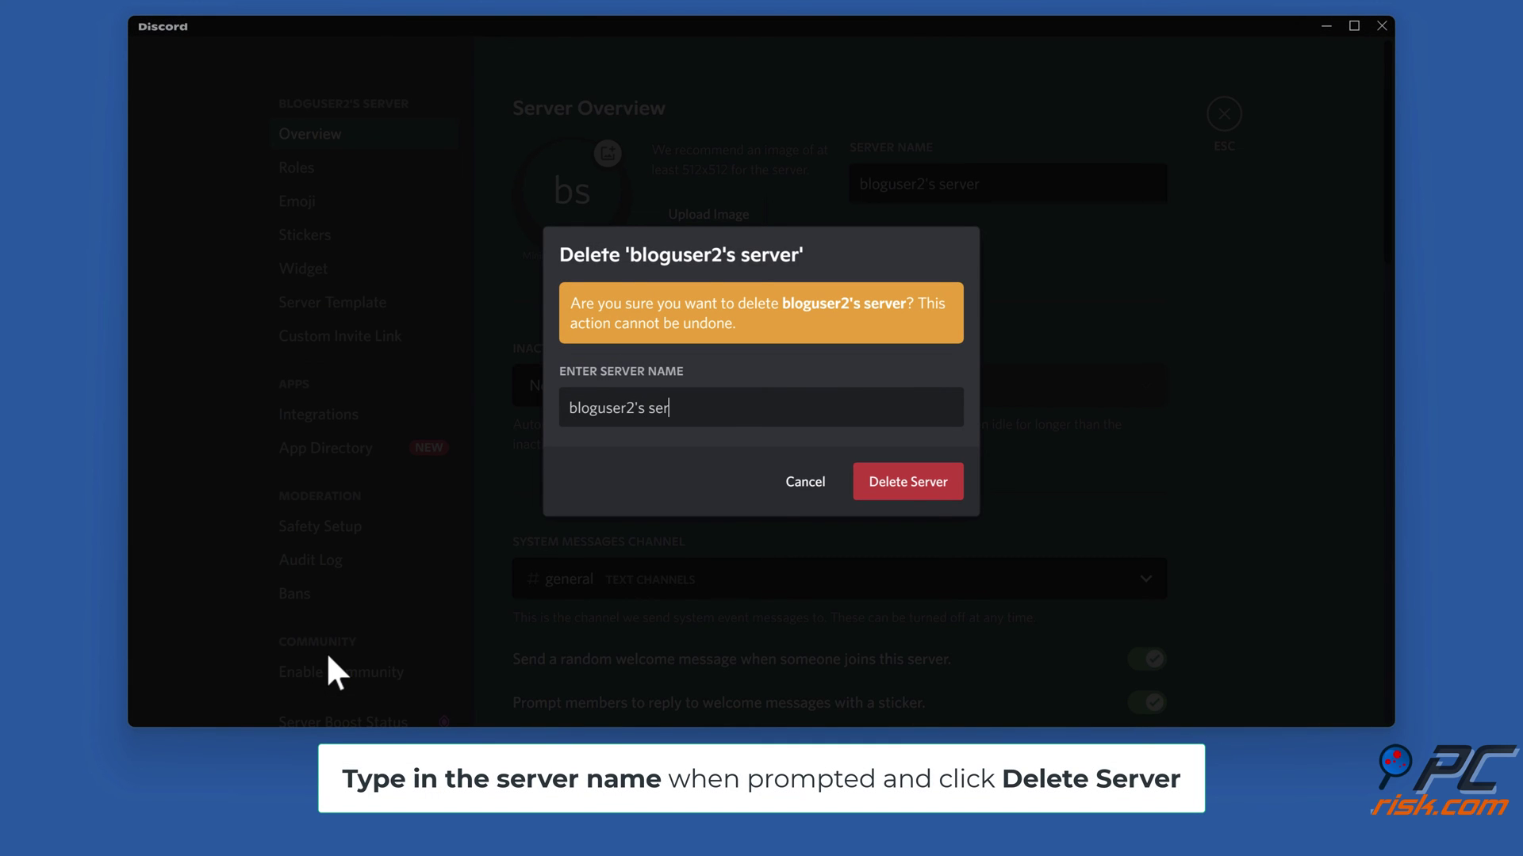
type("ver")
left_click(904, 493)
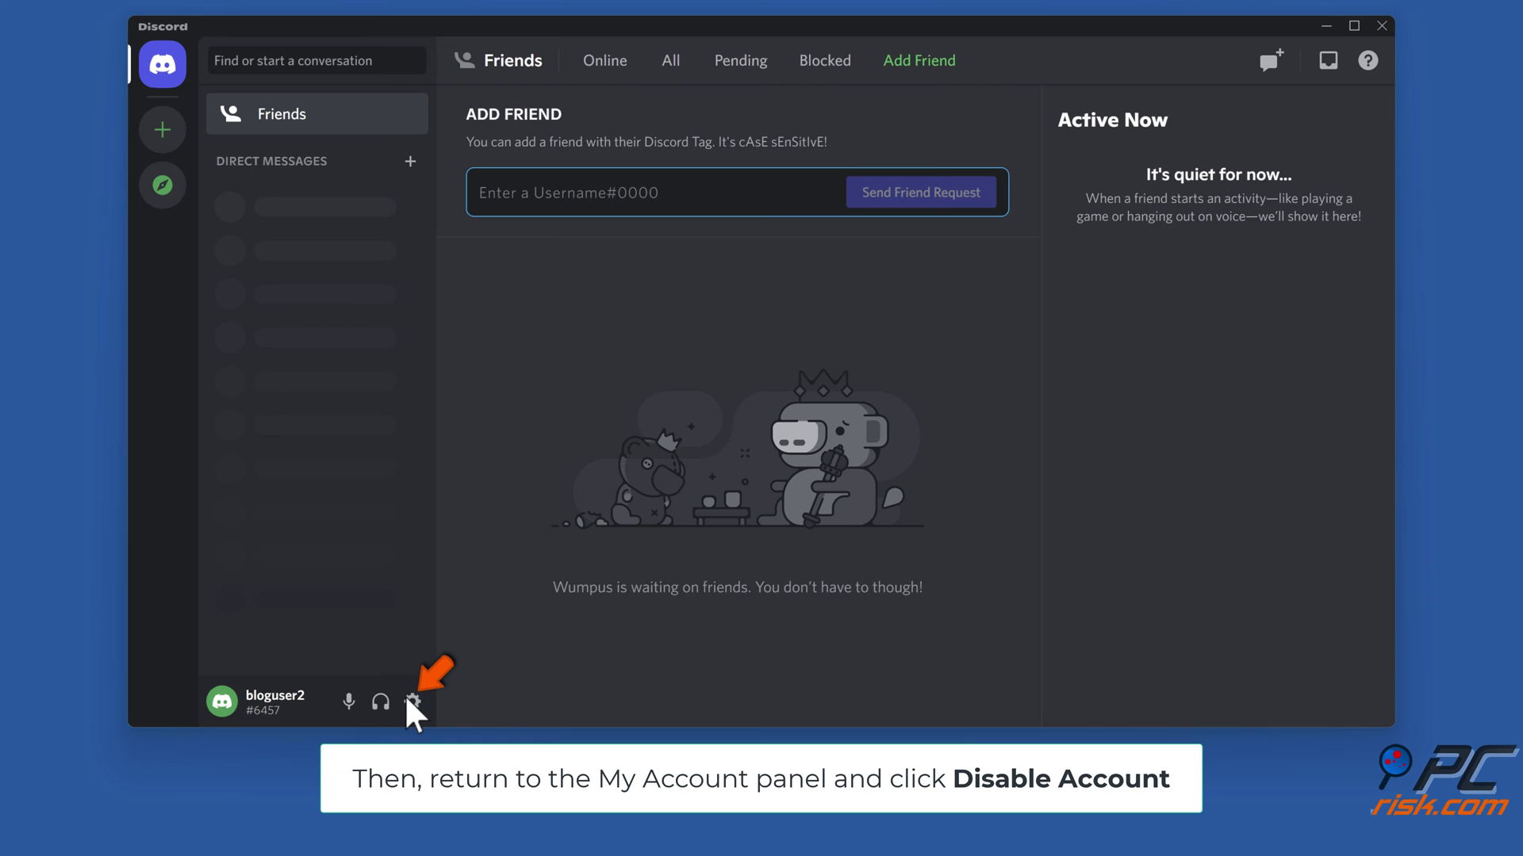
- Disable the account from My Account's Account Removal, confirming with the account password
left_click(412, 701)
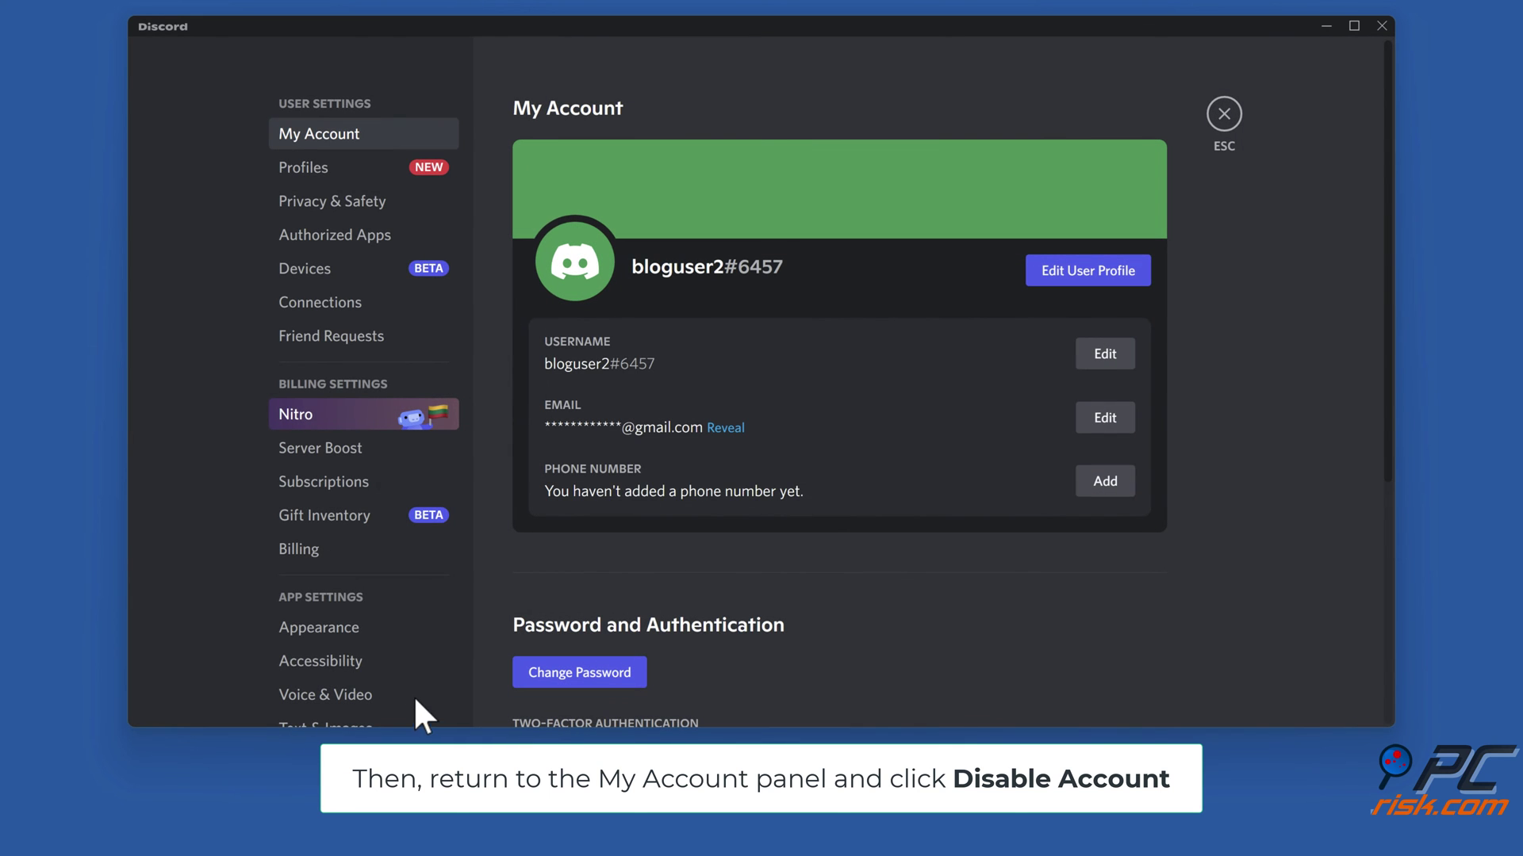
scroll(1081, 545, "down", 5)
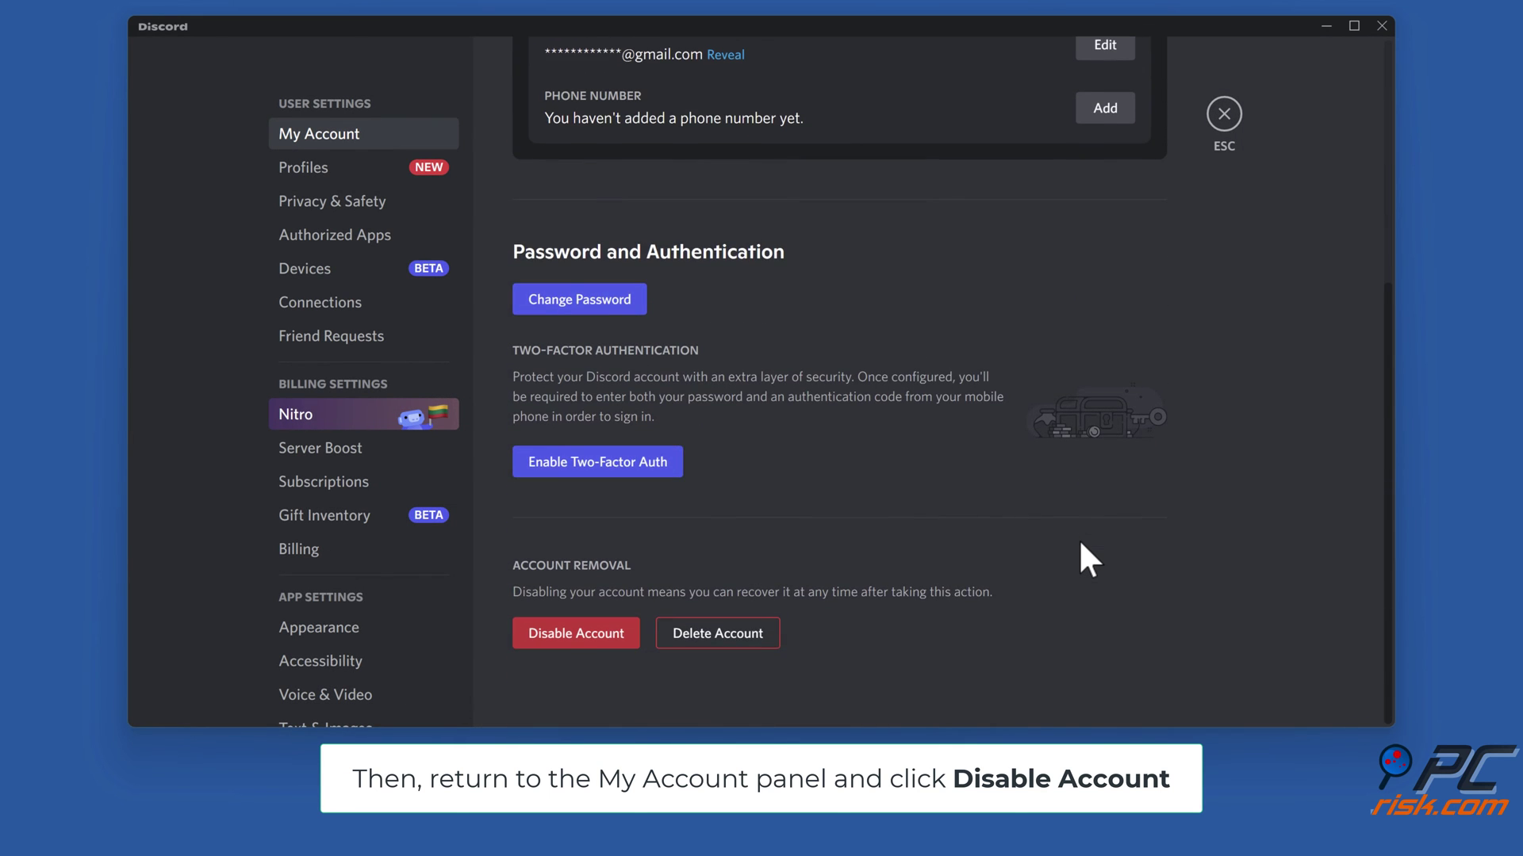
left_click(573, 639)
type("•••••••••••••••••••••••••")
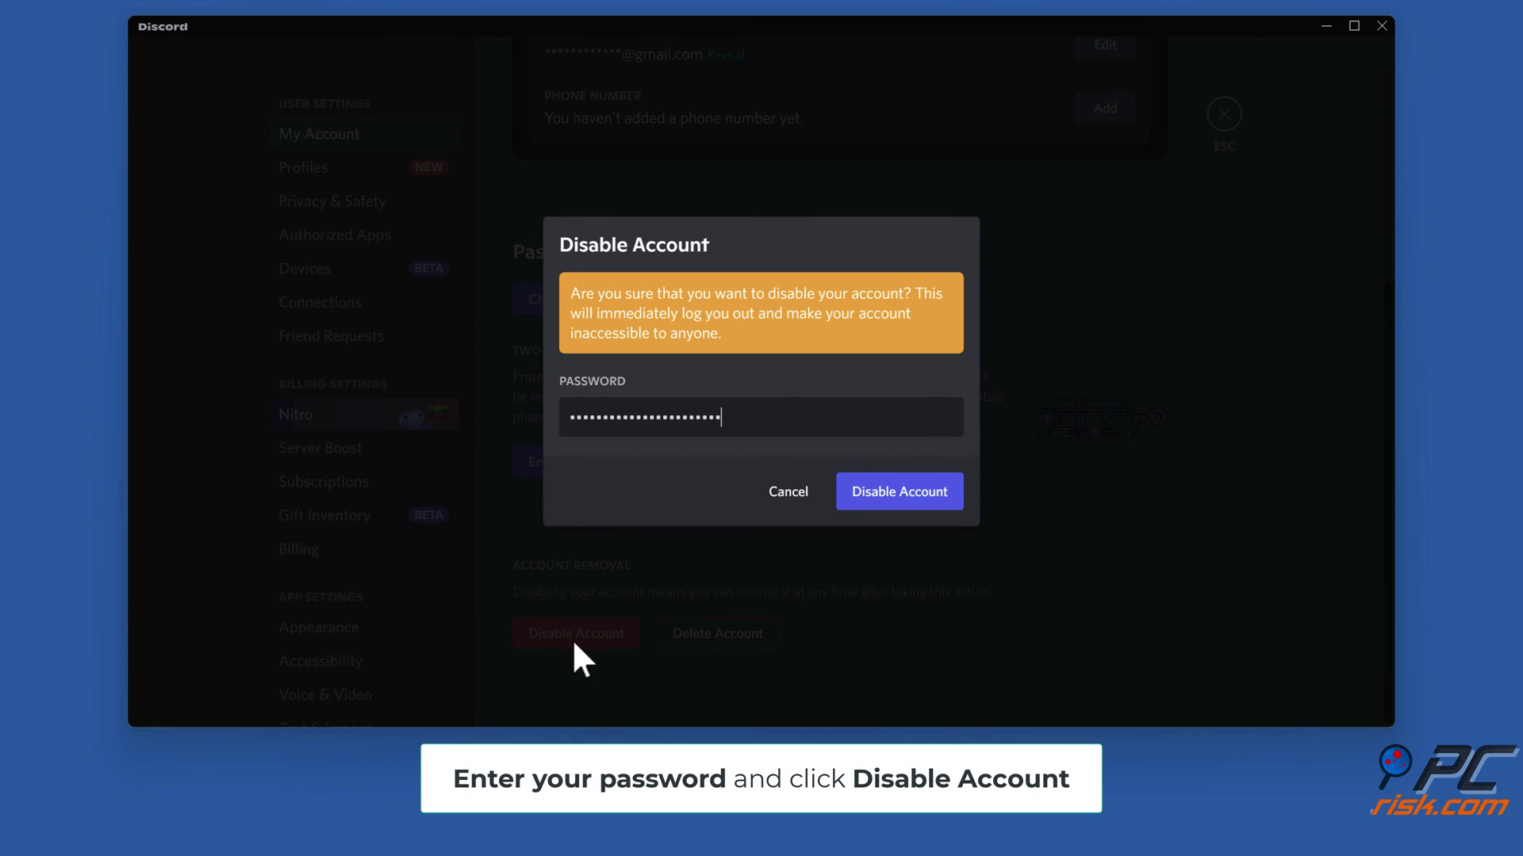
left_click(896, 504)
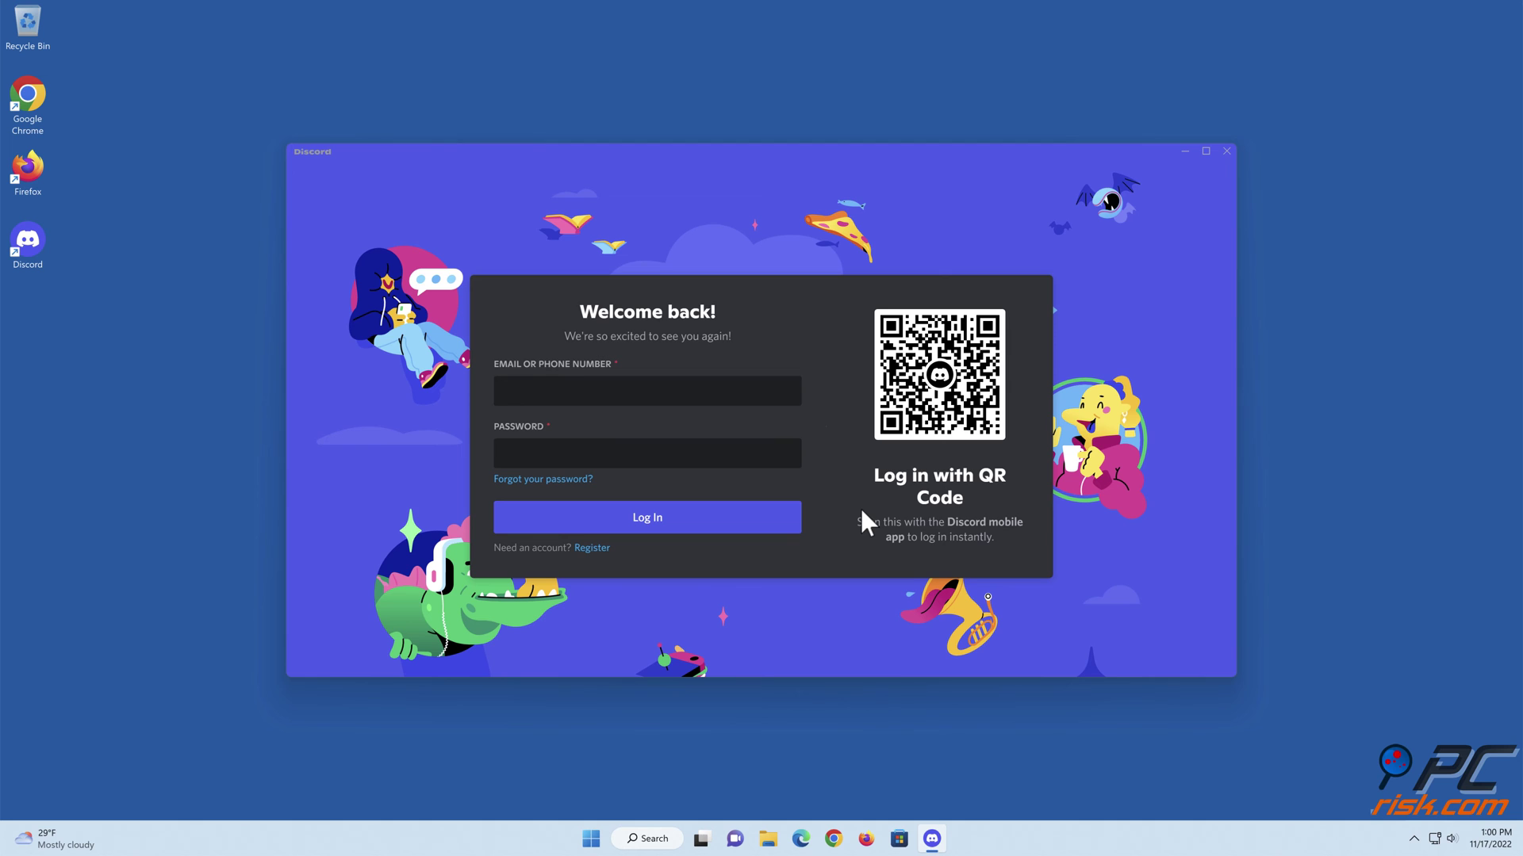
- Close and relaunch Discord, then log back in with the account credentials
left_click(1226, 149)
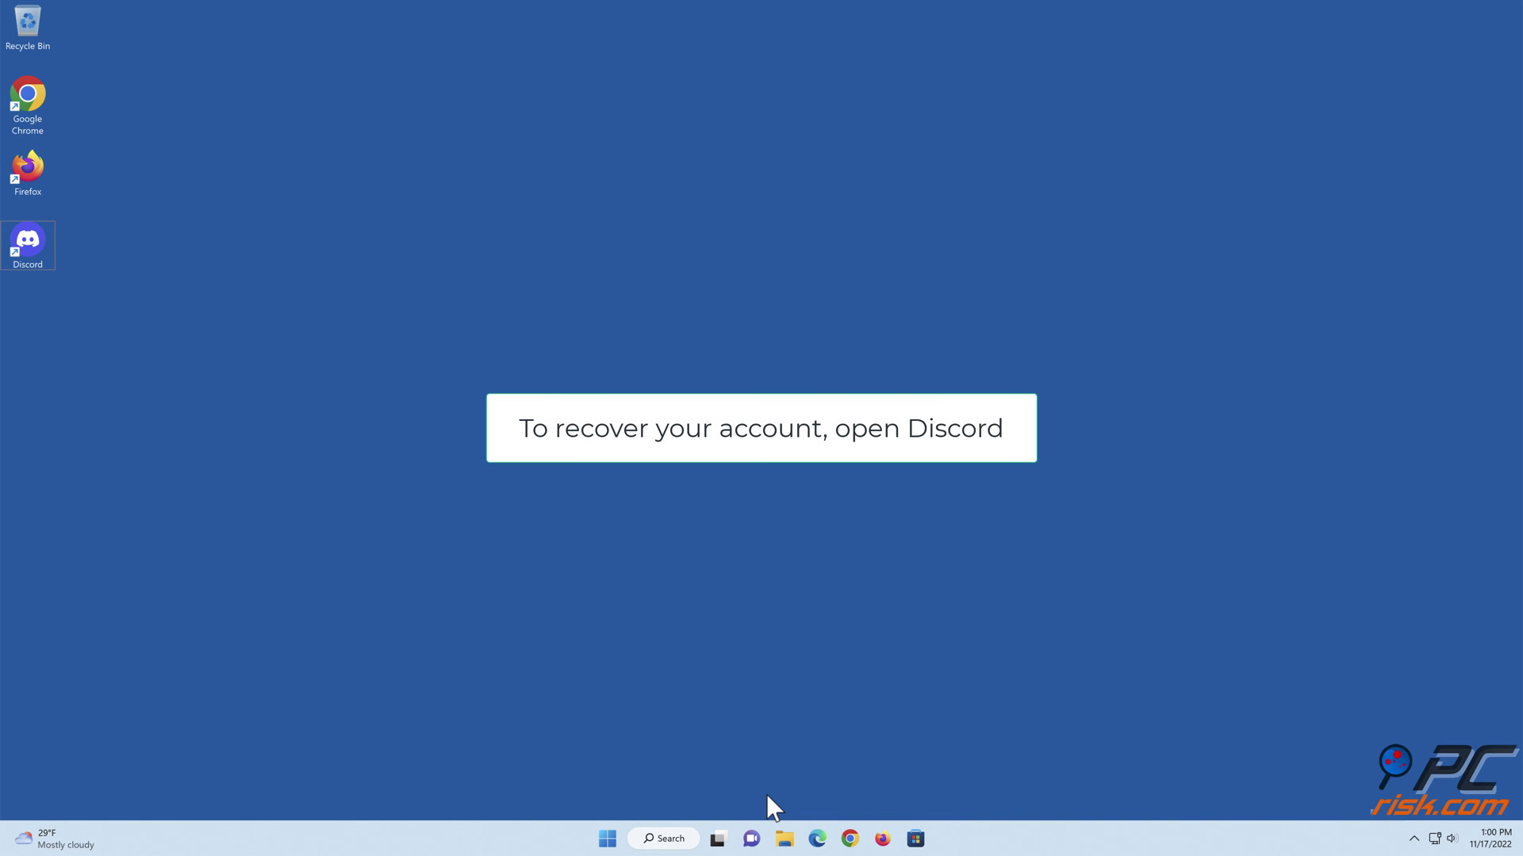
double_click(38, 238)
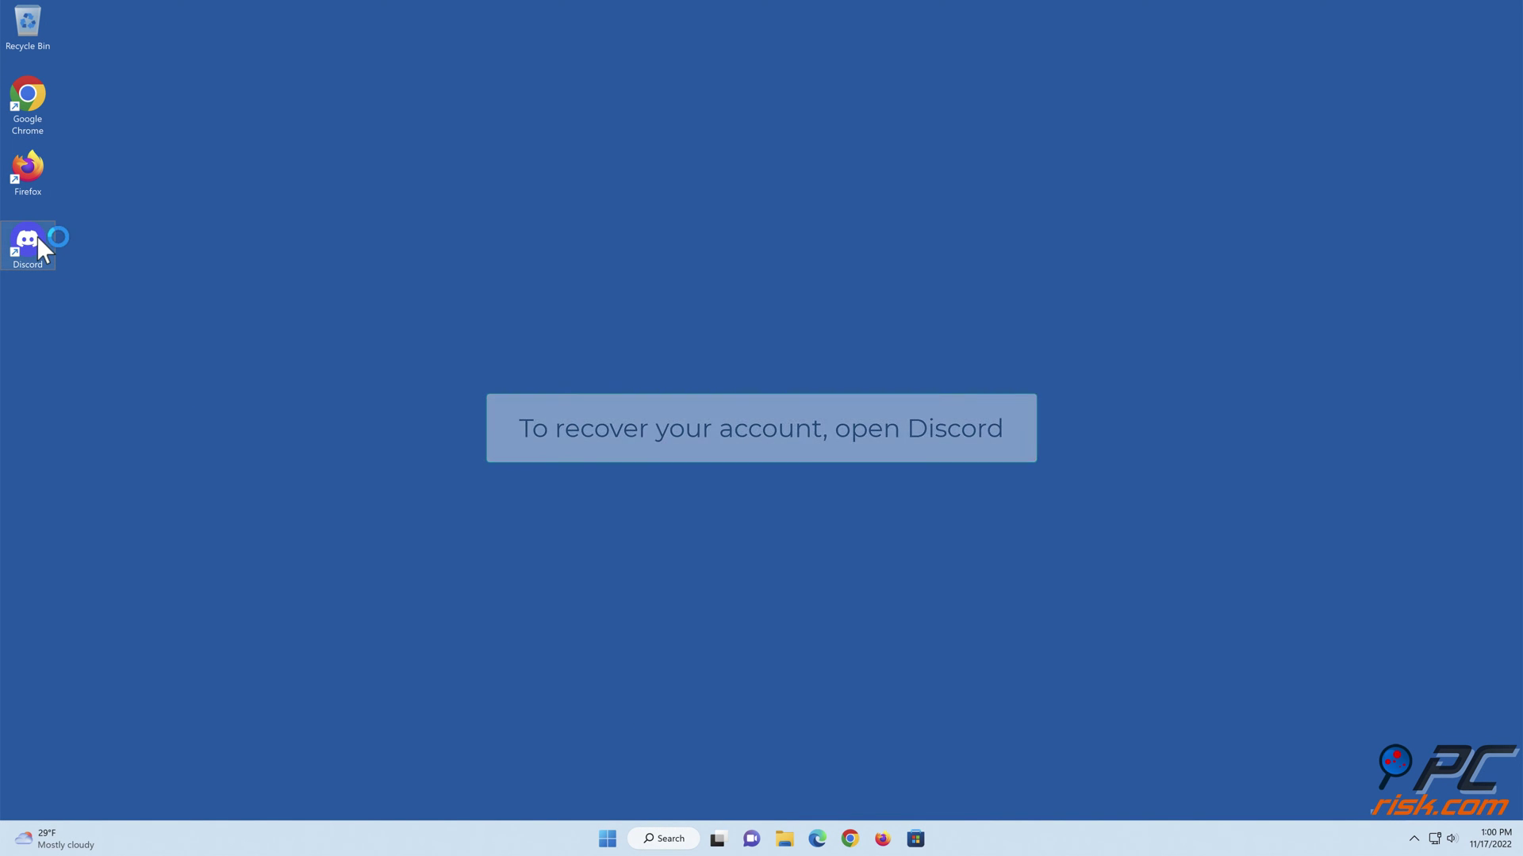
left_click(485, 401)
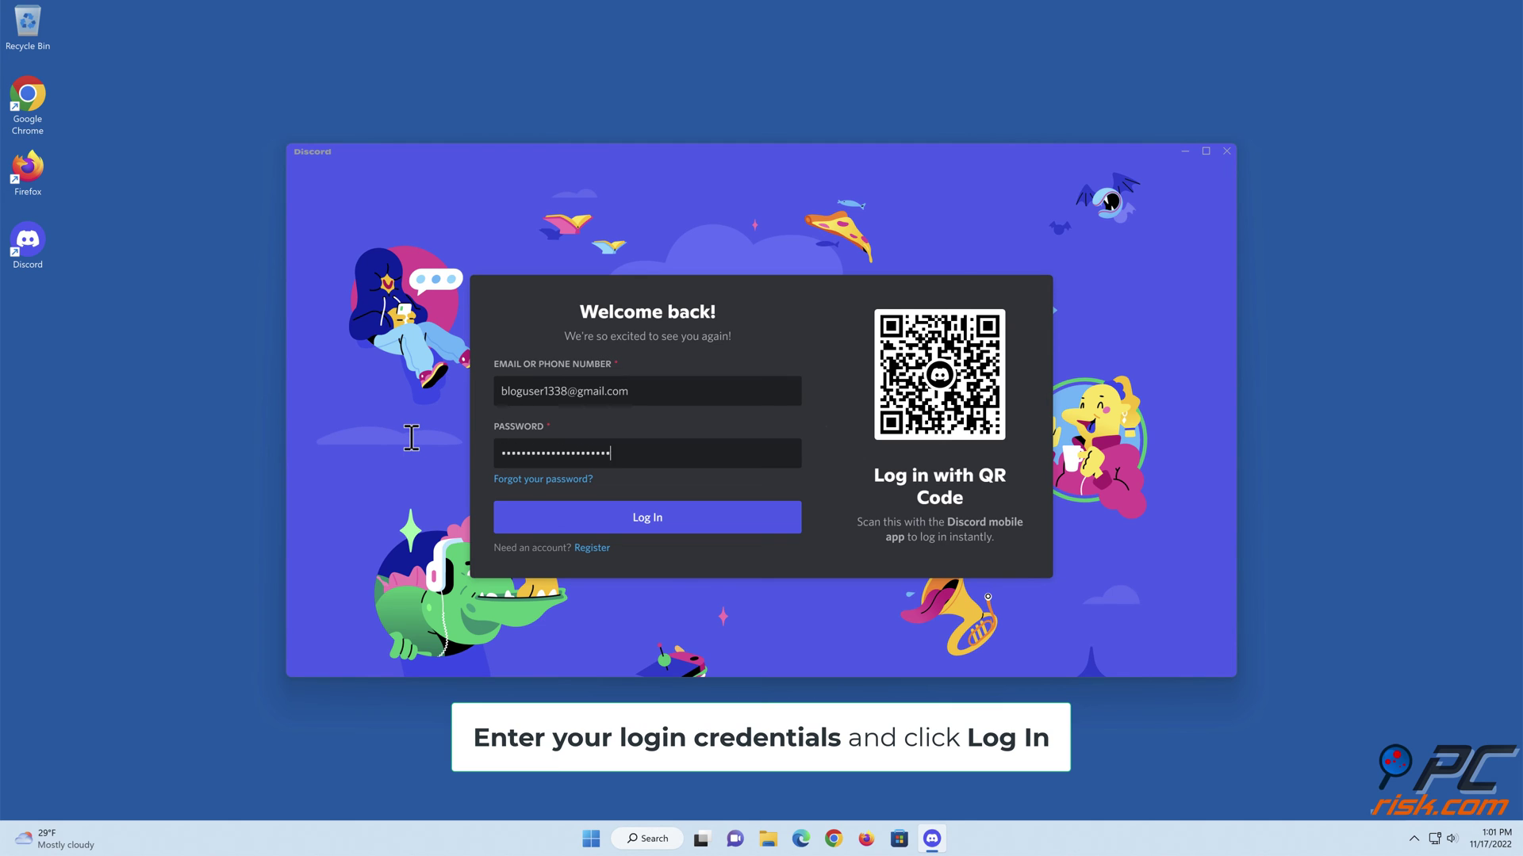
left_click(648, 525)
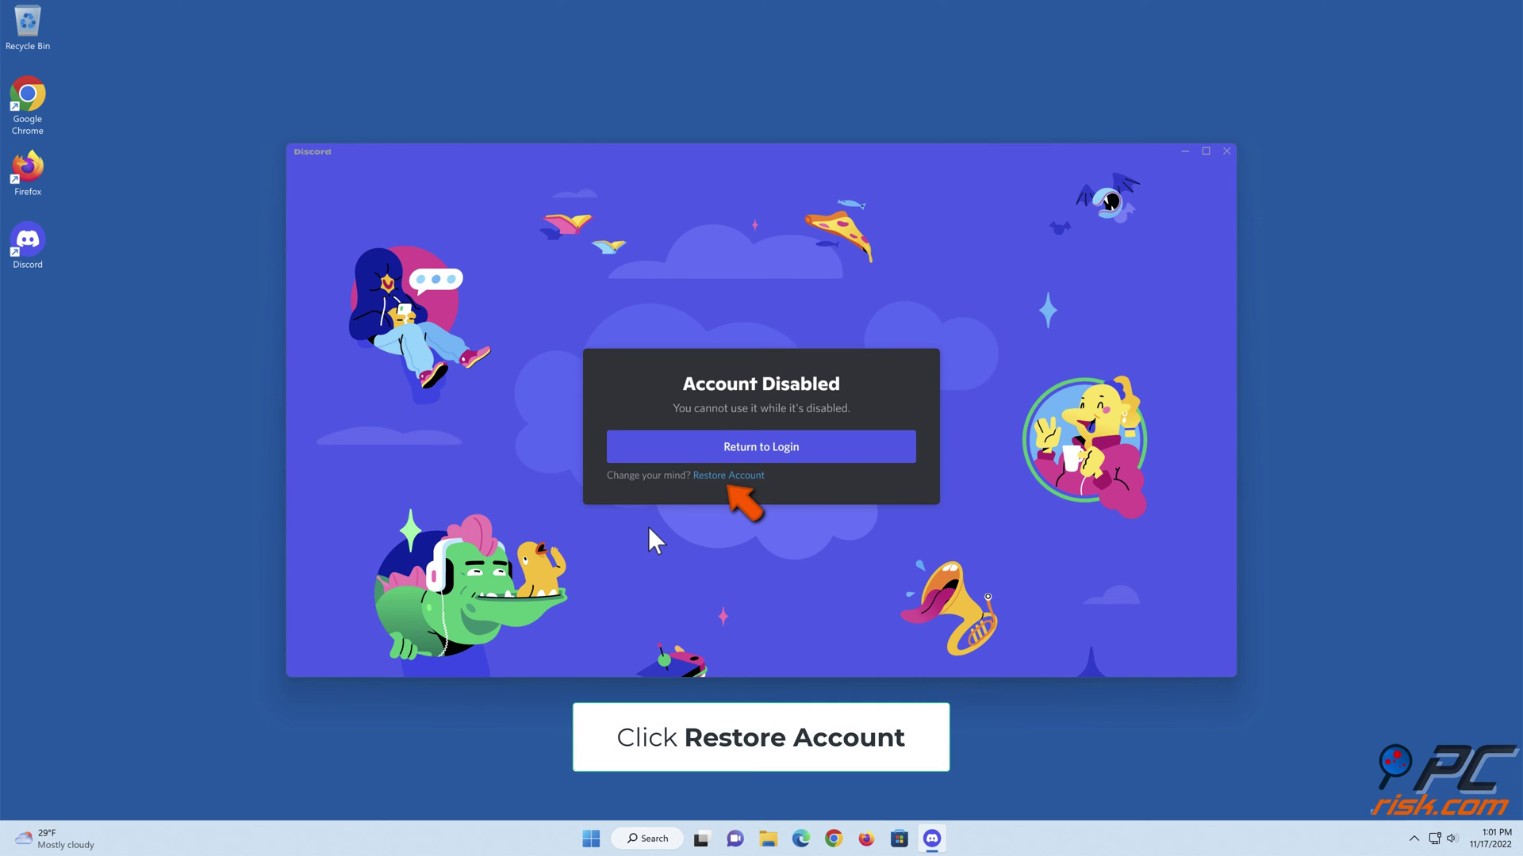
- Restore the disabled Discord account from the Account Disabled screen, then close Discord
left_click(725, 476)
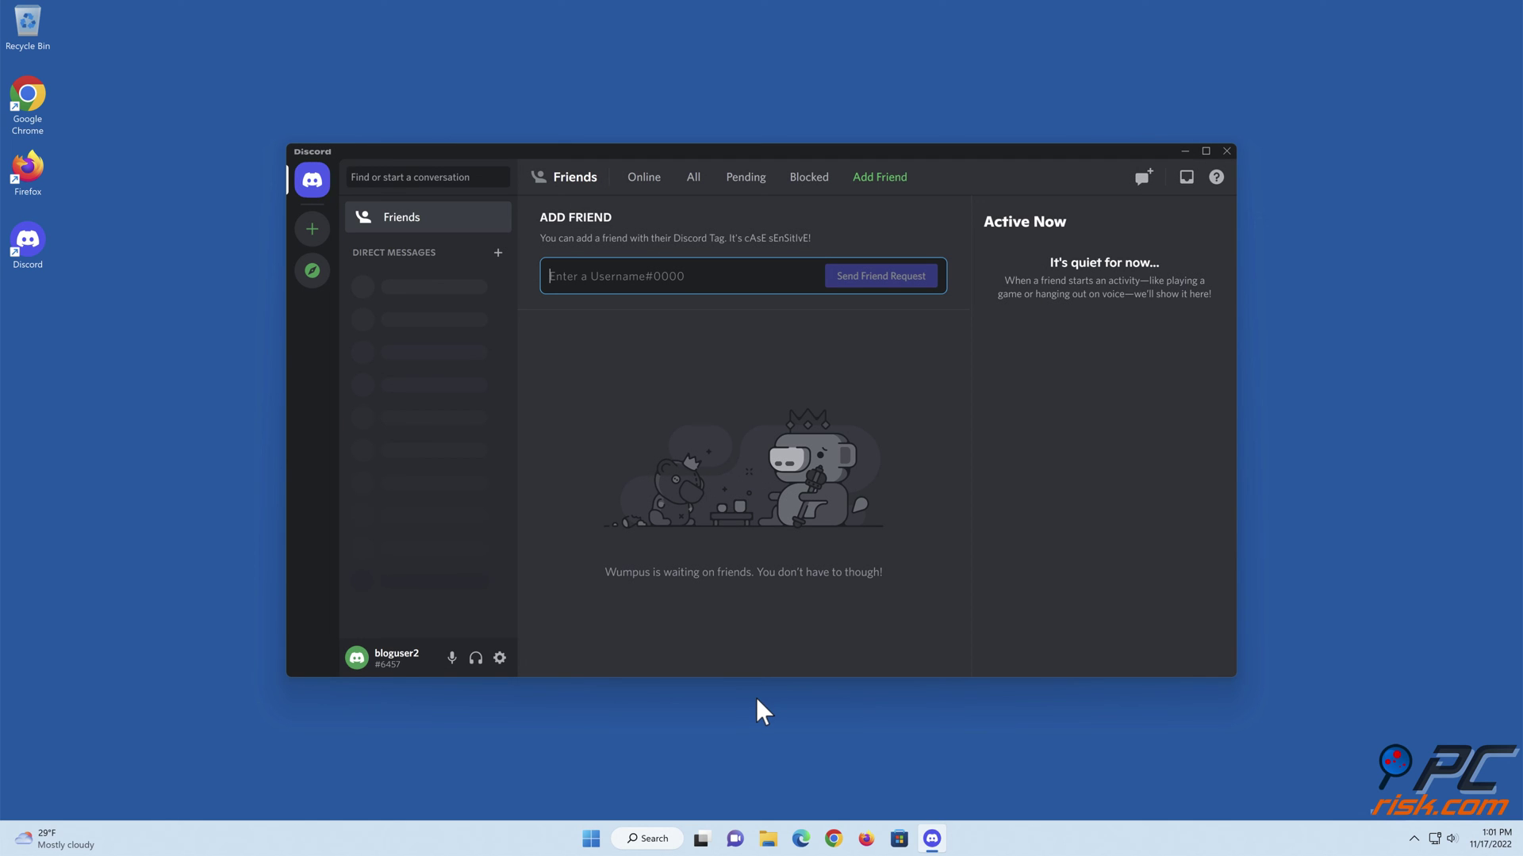
left_click(1225, 151)
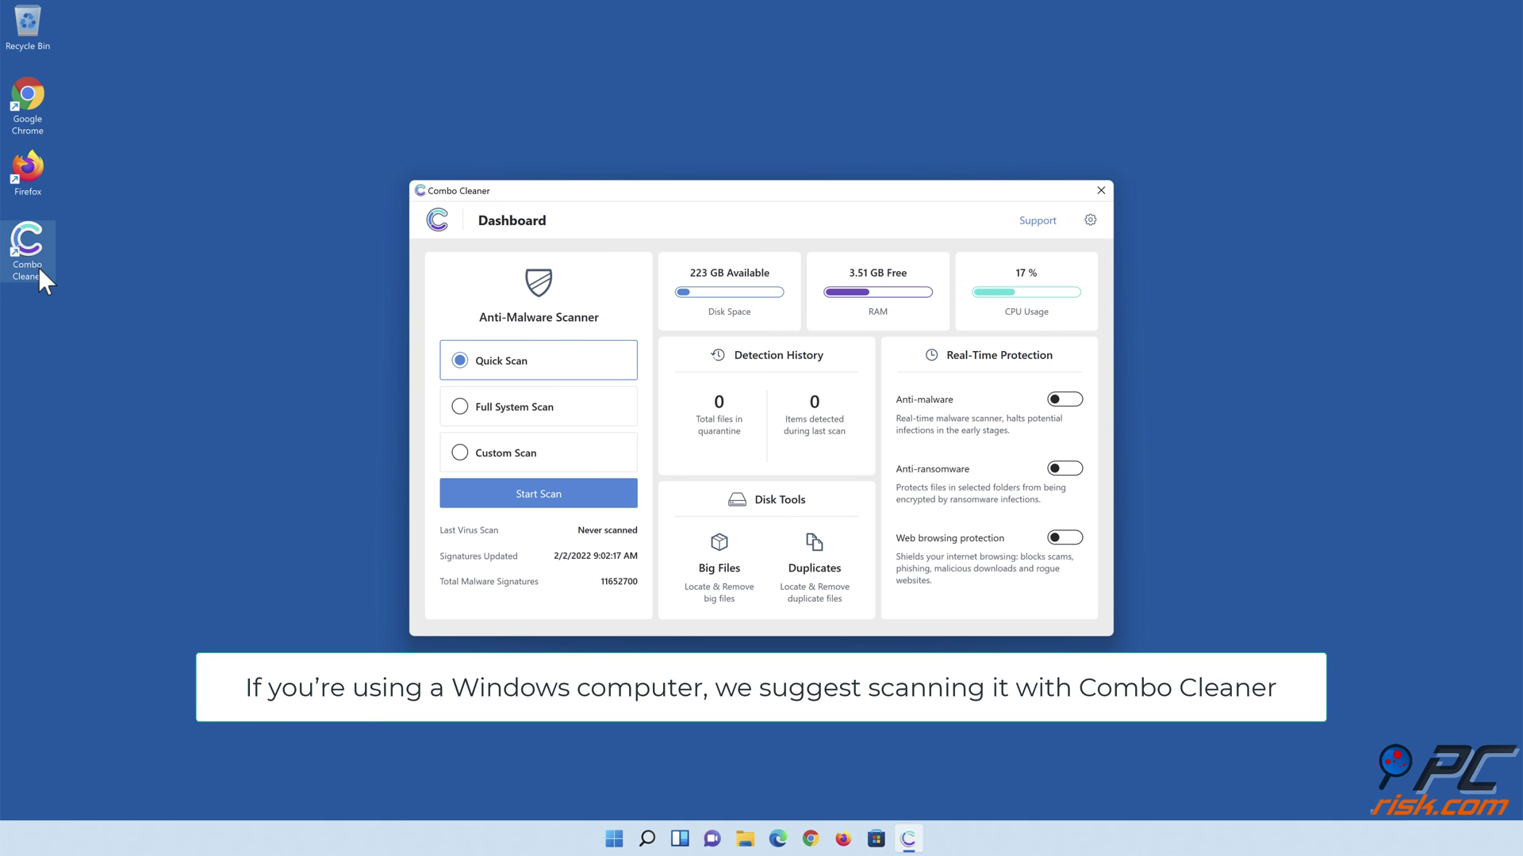
- Run a quick scan, quarantine all 323 detected items, and enable Anti-malware real-time protection
left_click(538, 496)
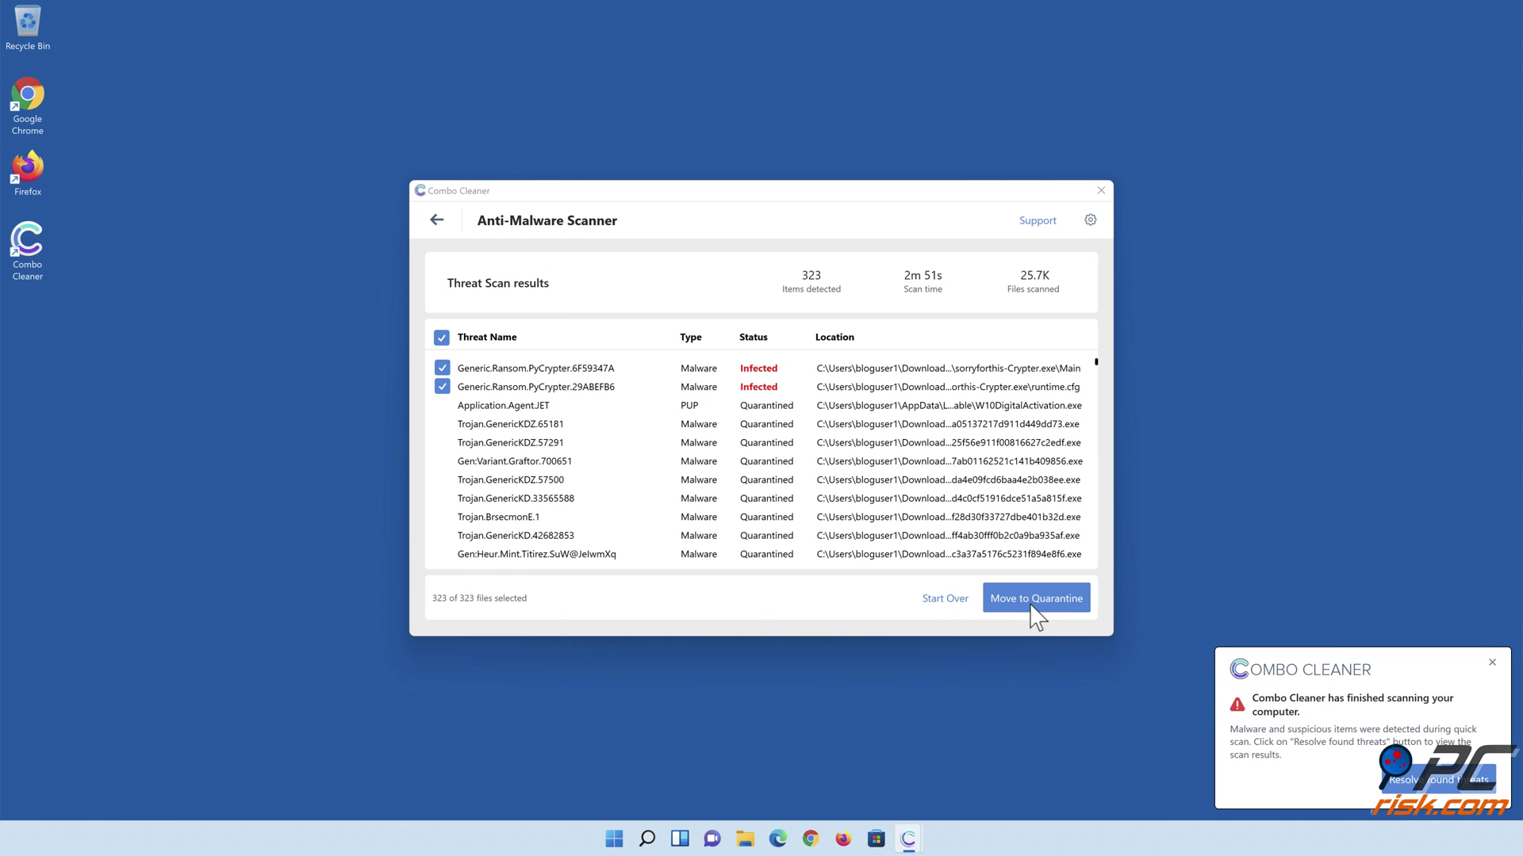
left_click(1036, 600)
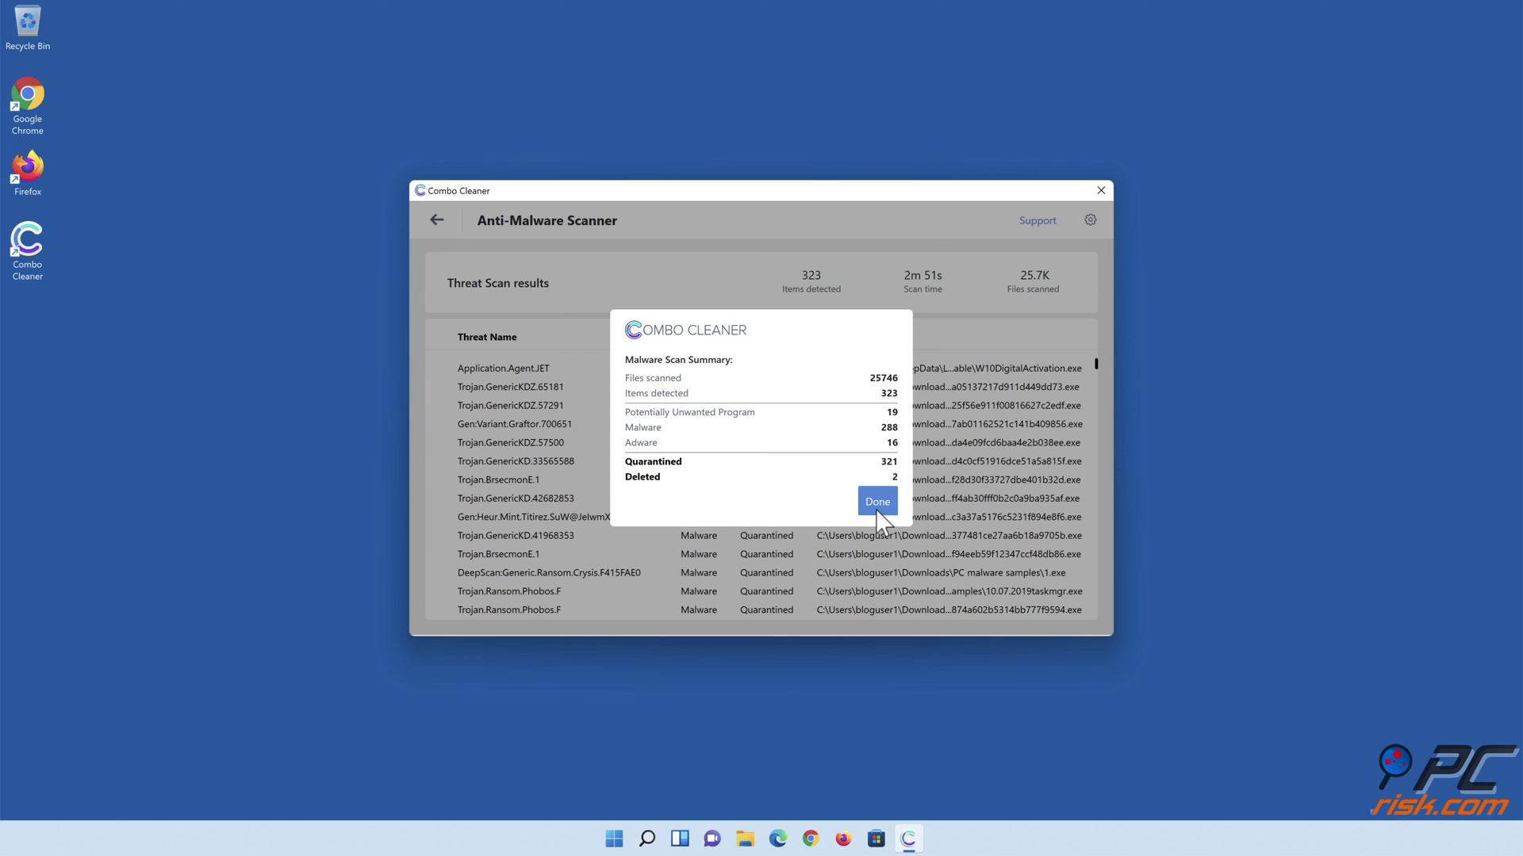
left_click(877, 502)
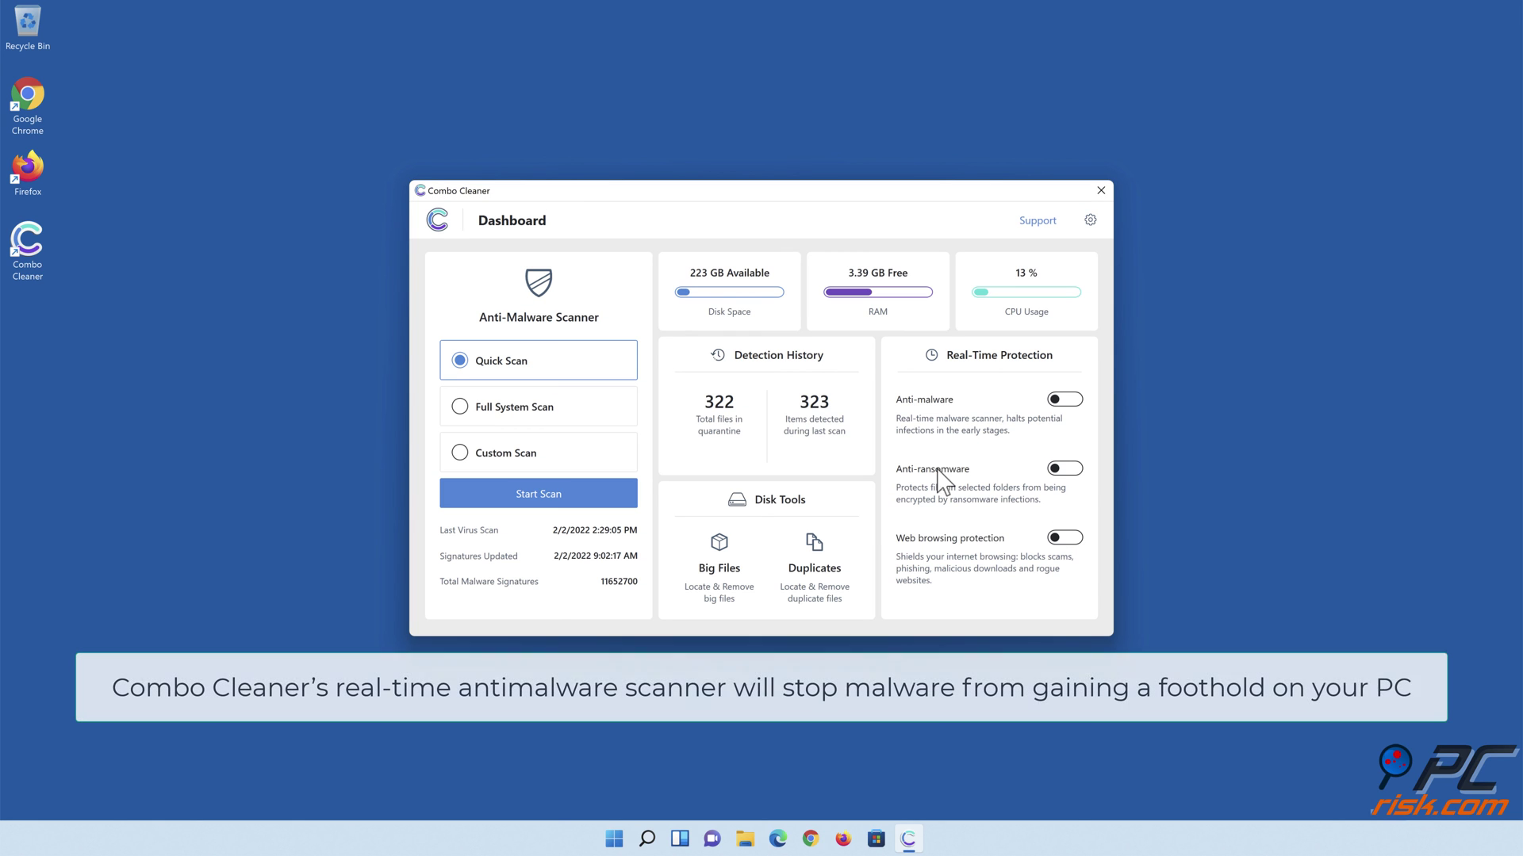
left_click(1064, 400)
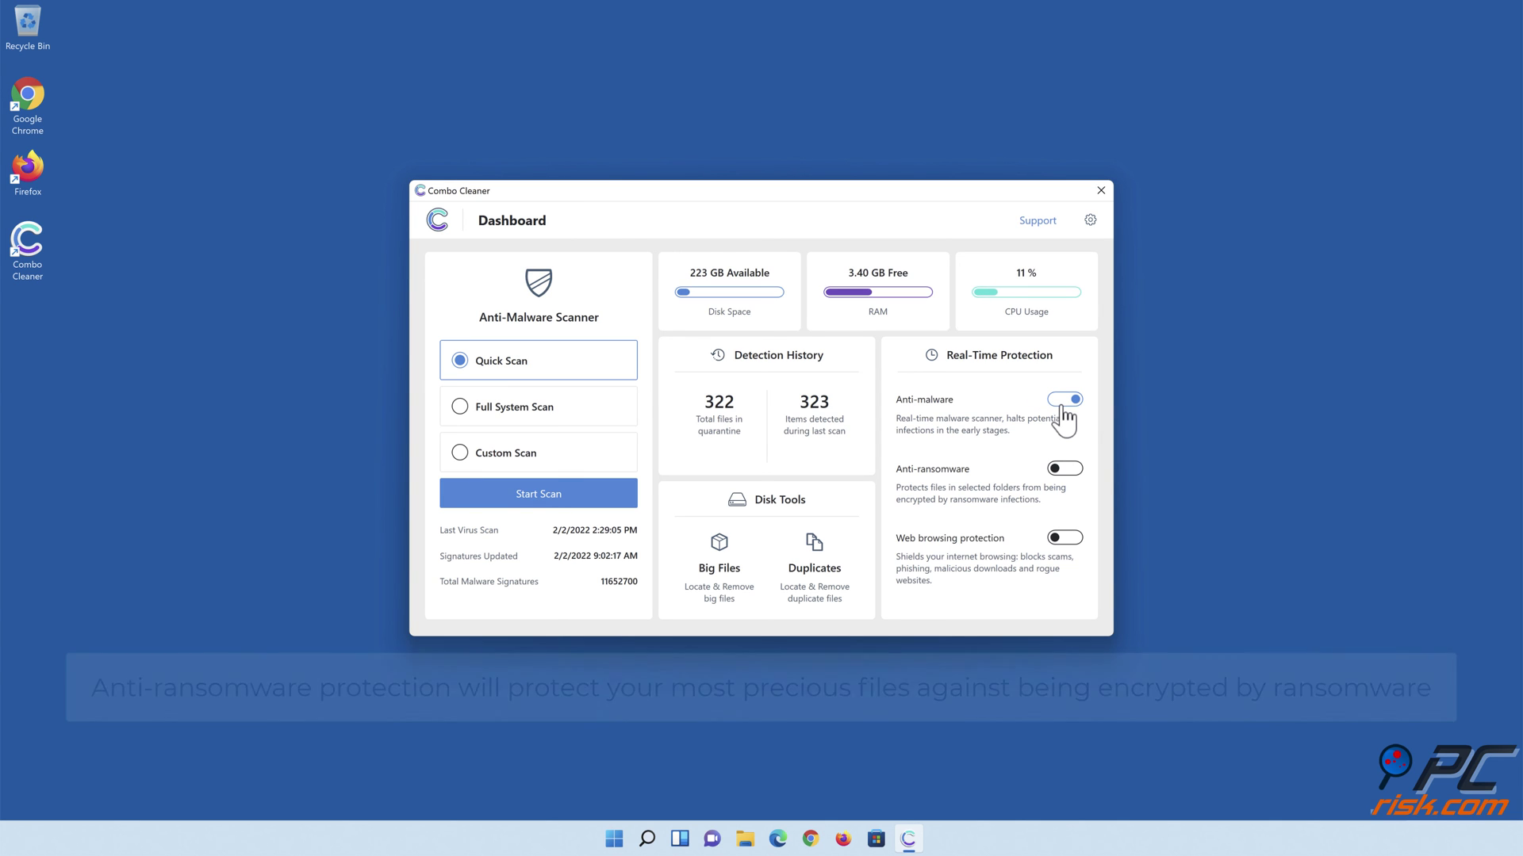
- Enable Anti-ransomware protecting the Documents folder, then switch on Web browsing protection
left_click(1057, 470)
left_click(812, 405)
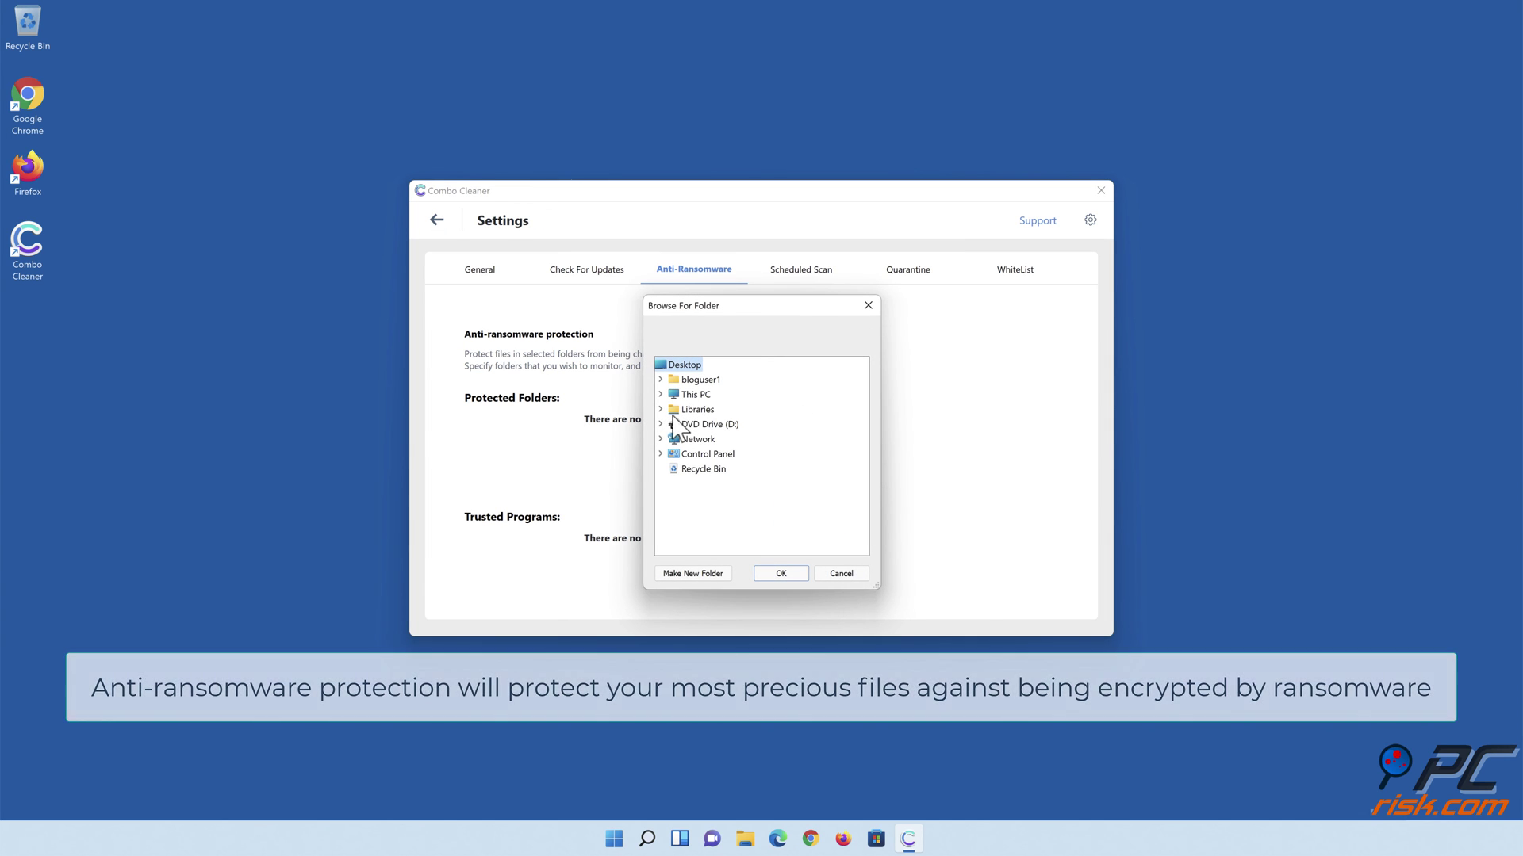
left_click(661, 410)
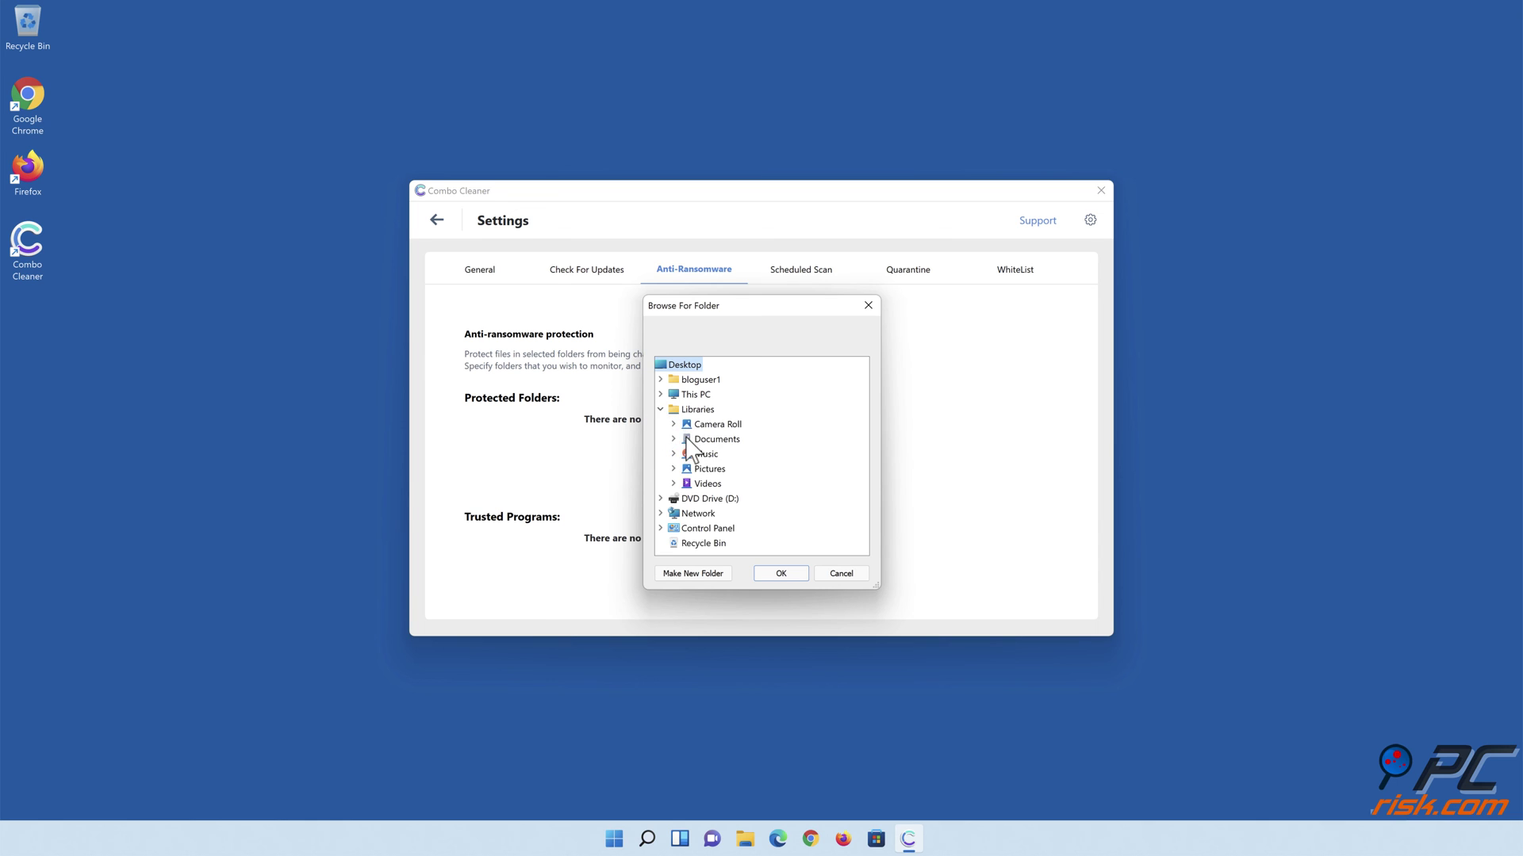
left_click(673, 439)
left_click(717, 454)
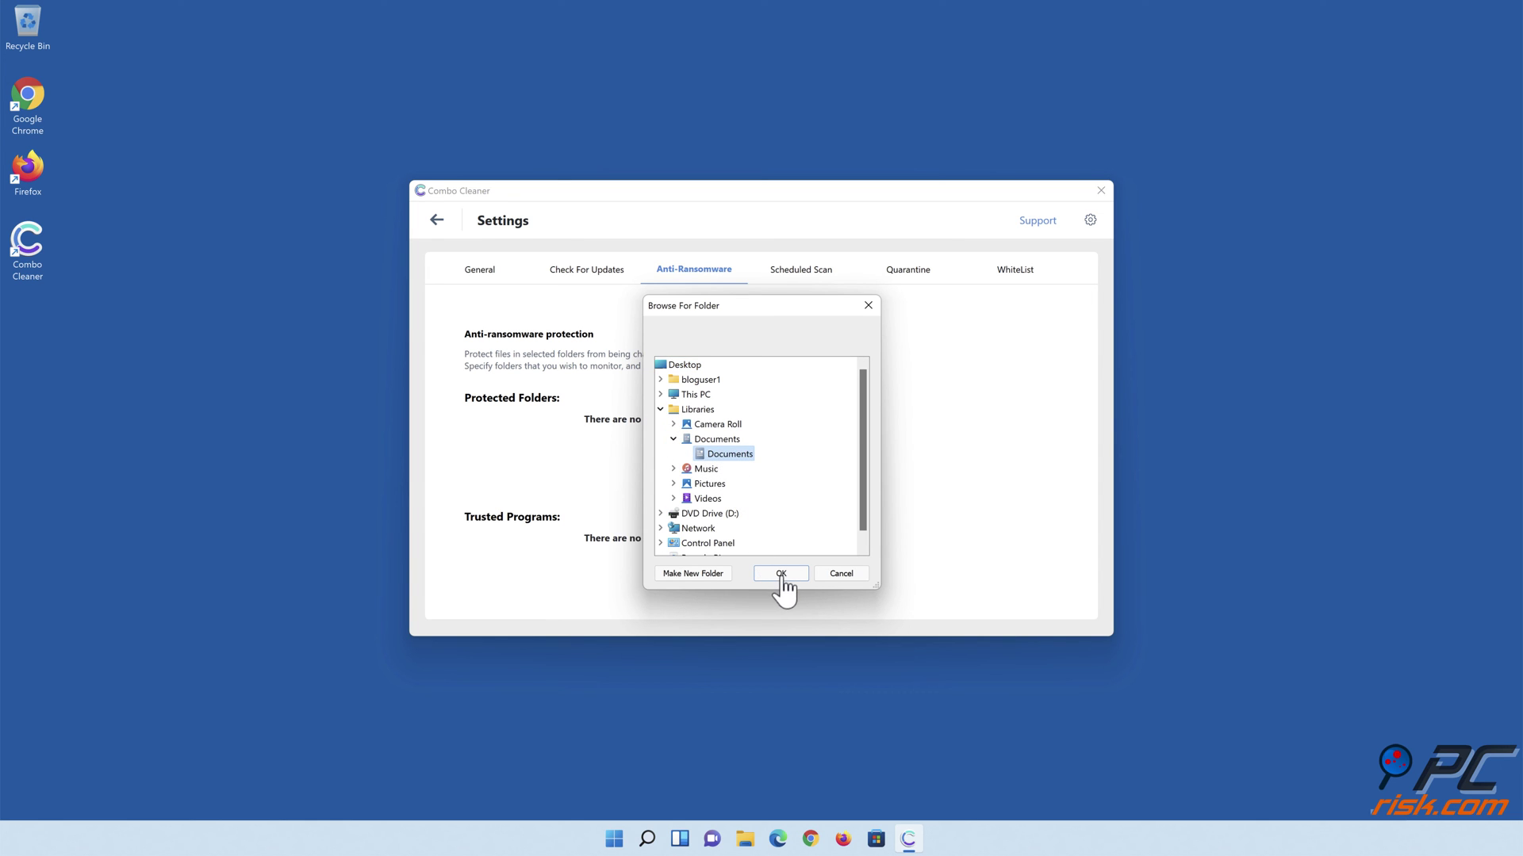
left_click(781, 575)
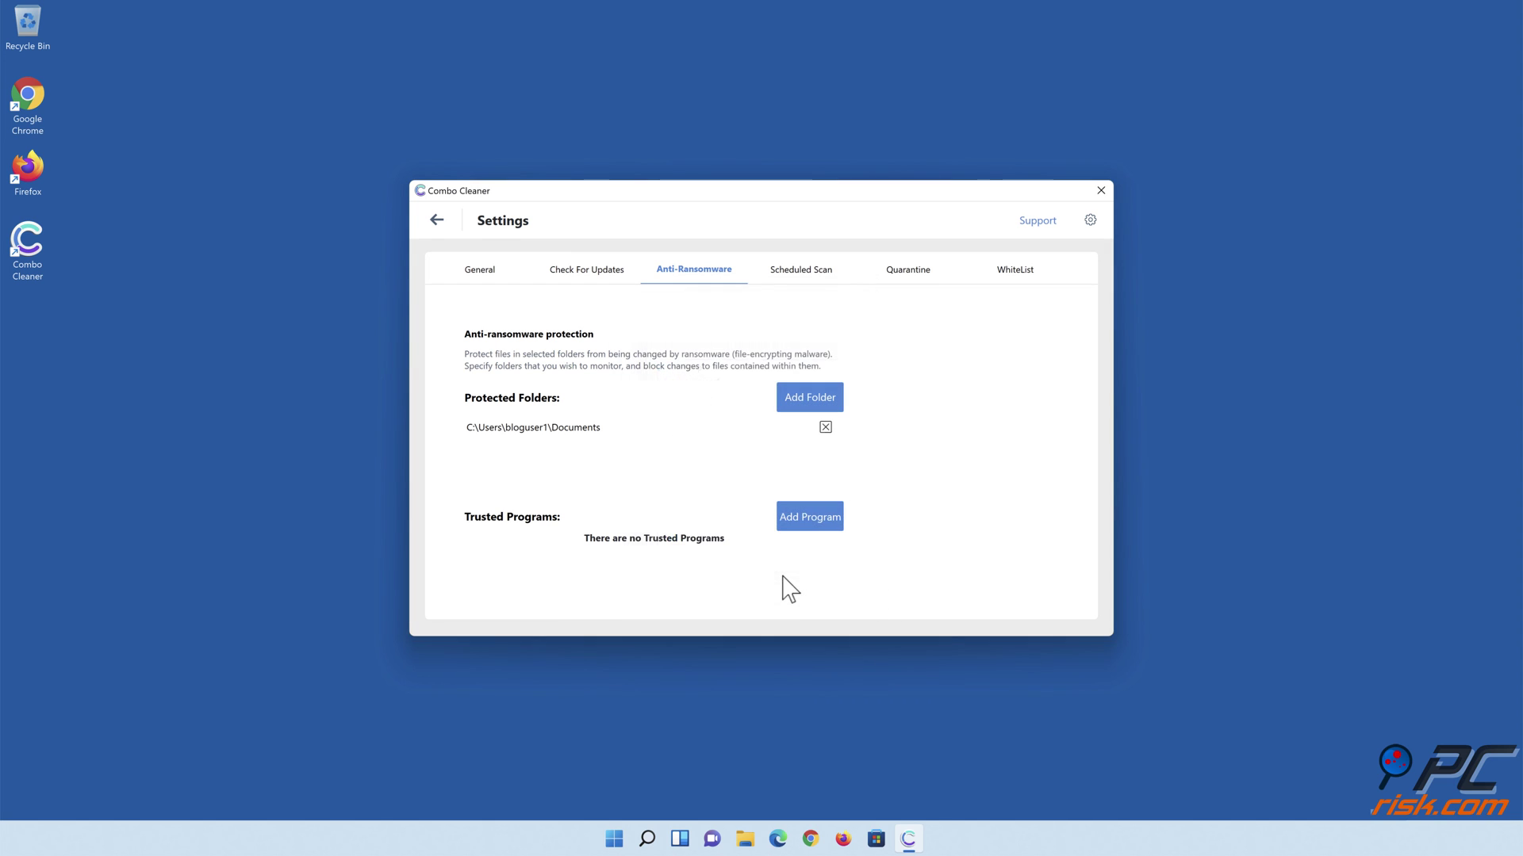
left_click(438, 222)
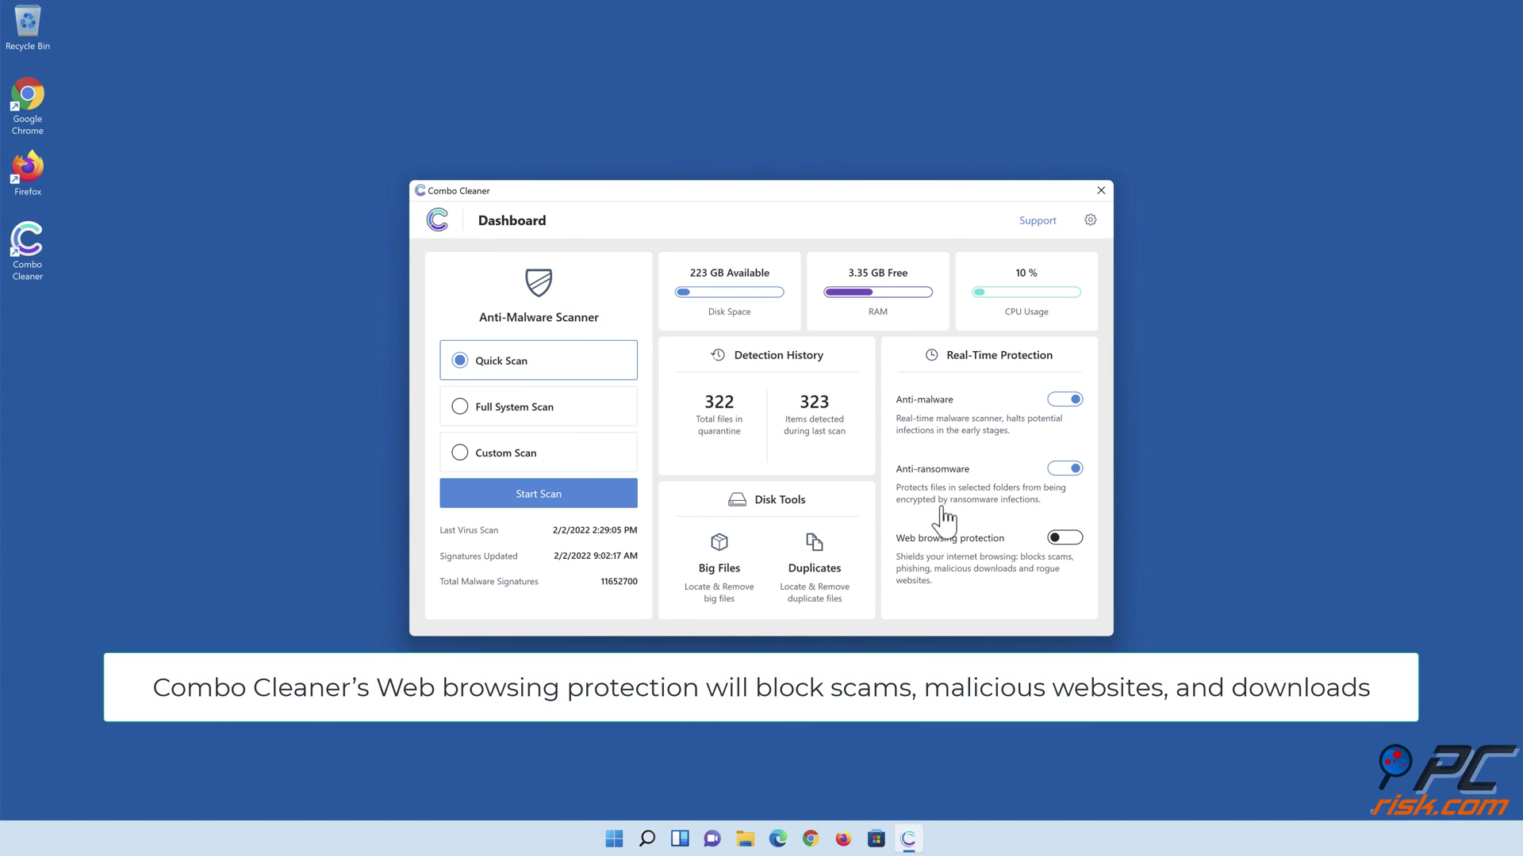
left_click(1065, 542)
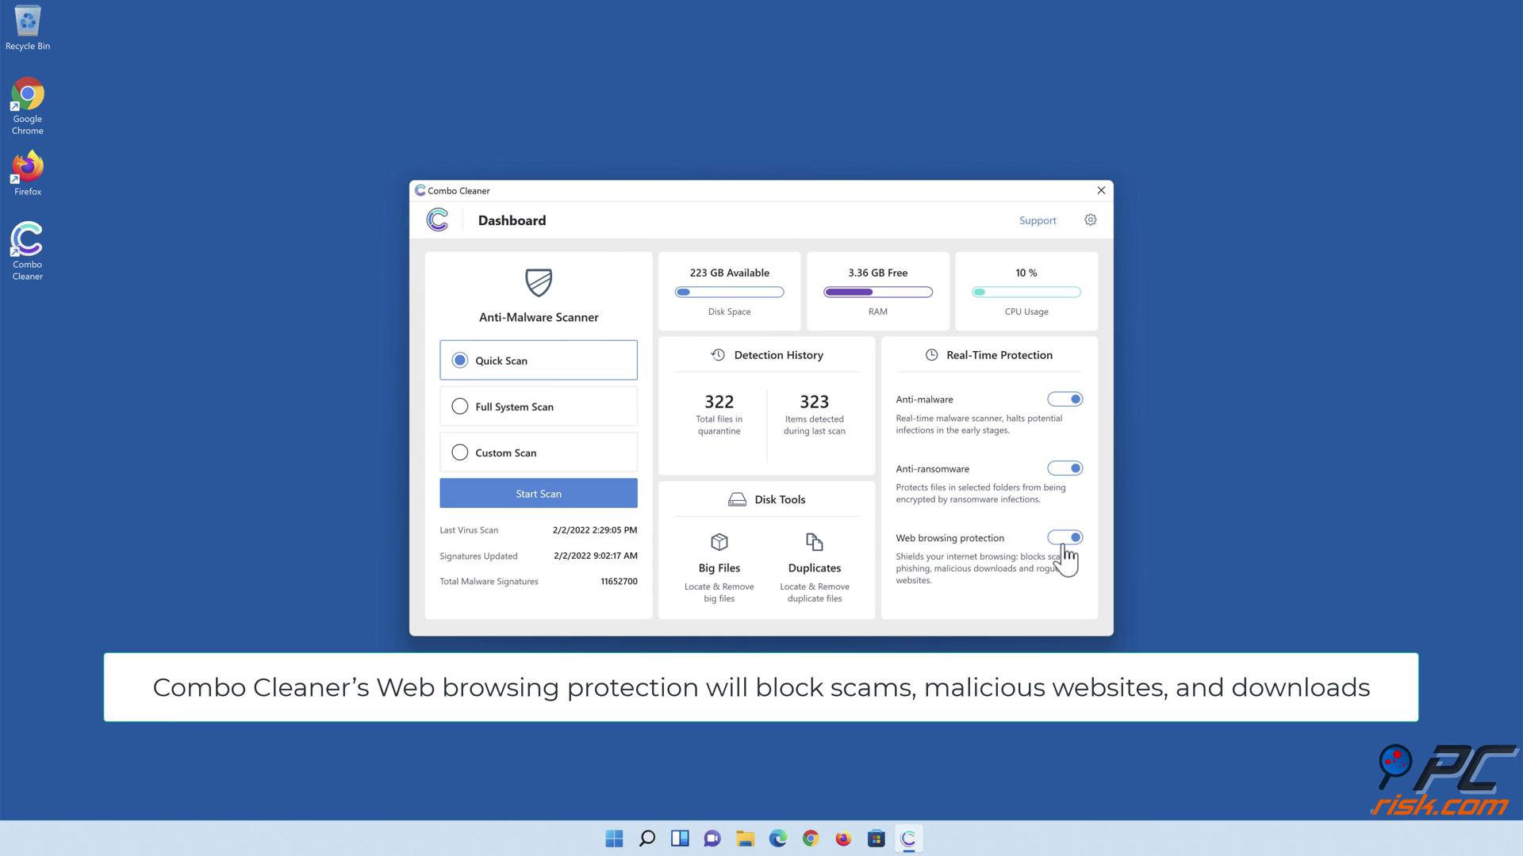